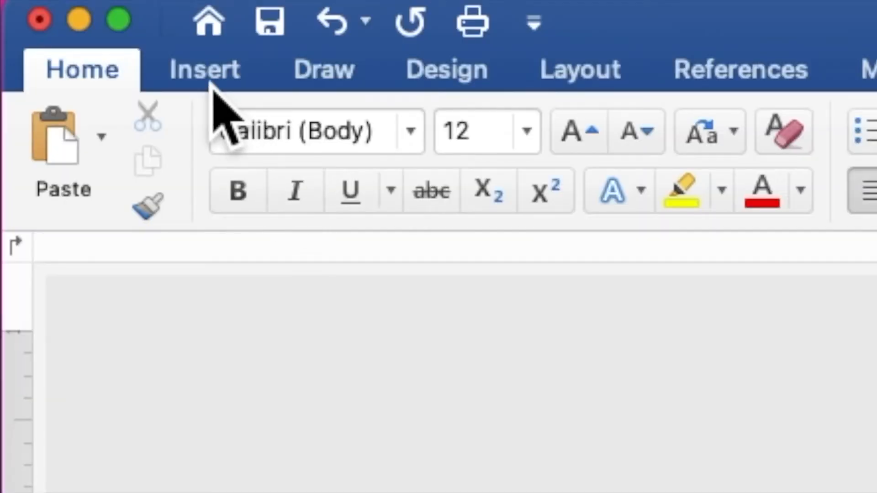
Insert the green-leaves gold hexagon frame PNG from the Desktop's green flowers folder
{"action": "left_click", "coordinate": [212, 84]}
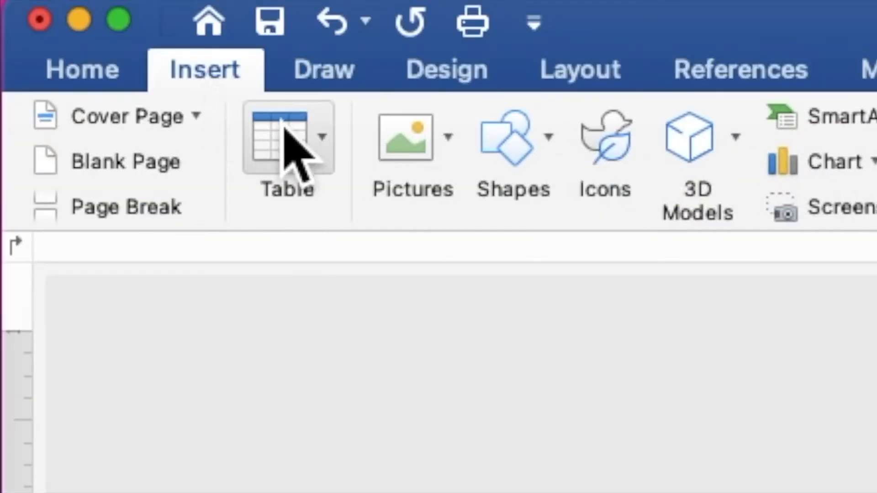
{"action": "left_click", "coordinate": [393, 145]}
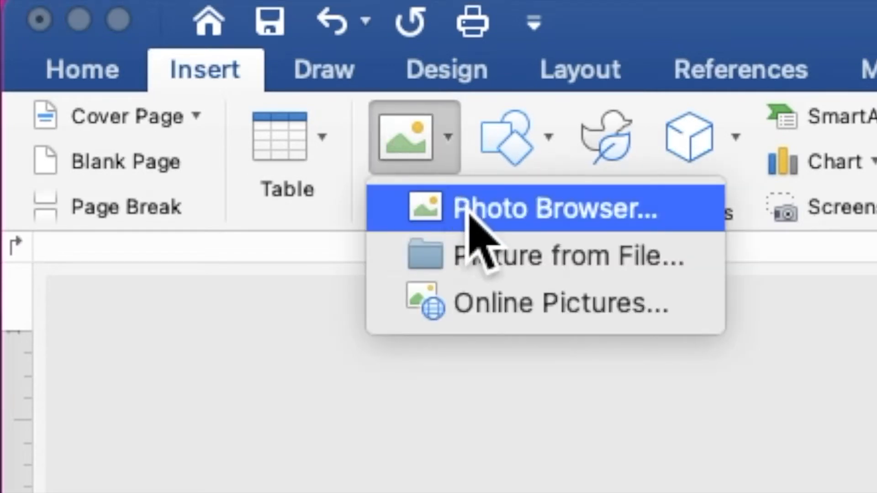
{"action": "left_click", "coordinate": [502, 265]}
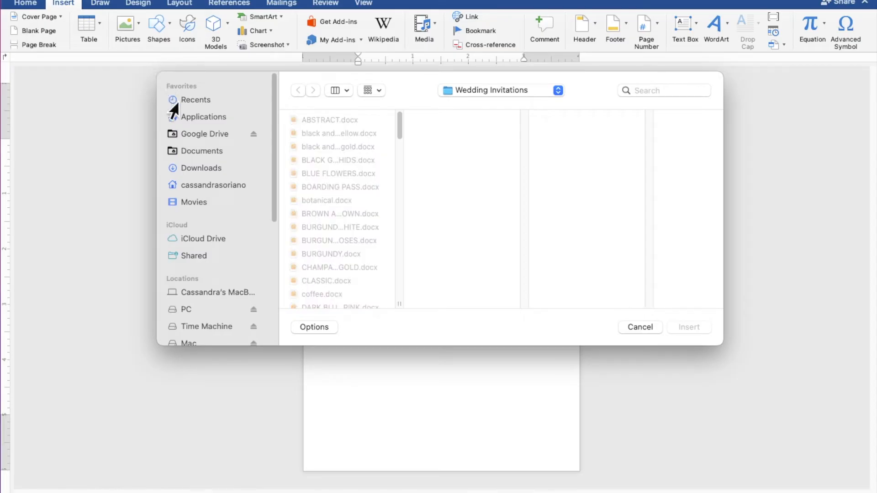
{"action": "left_click", "coordinate": [206, 188]}
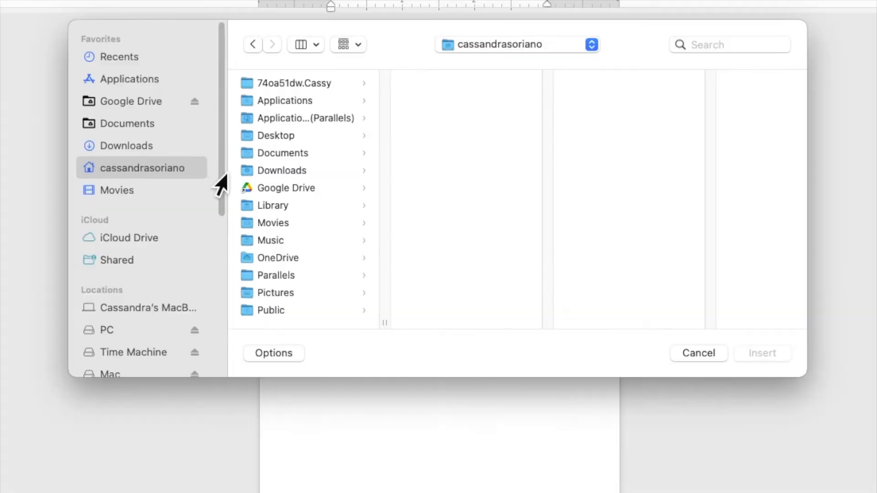
{"action": "left_click", "coordinate": [282, 139]}
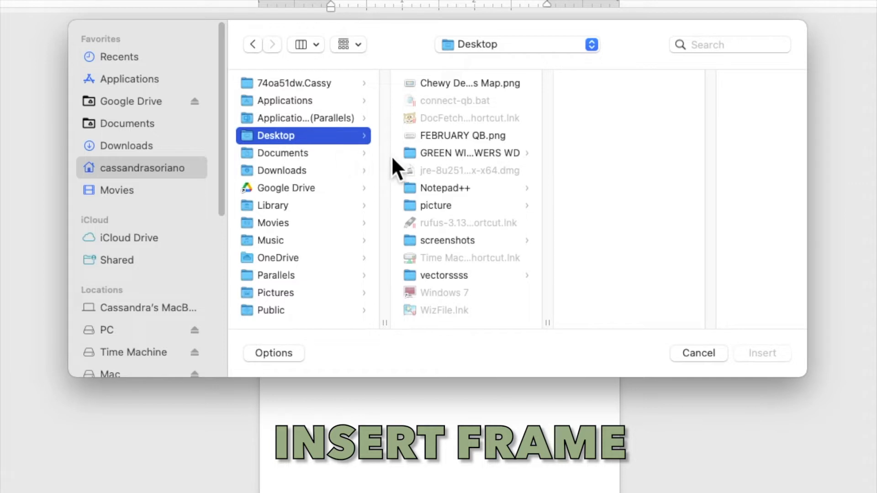
{"action": "left_click", "coordinate": [430, 160]}
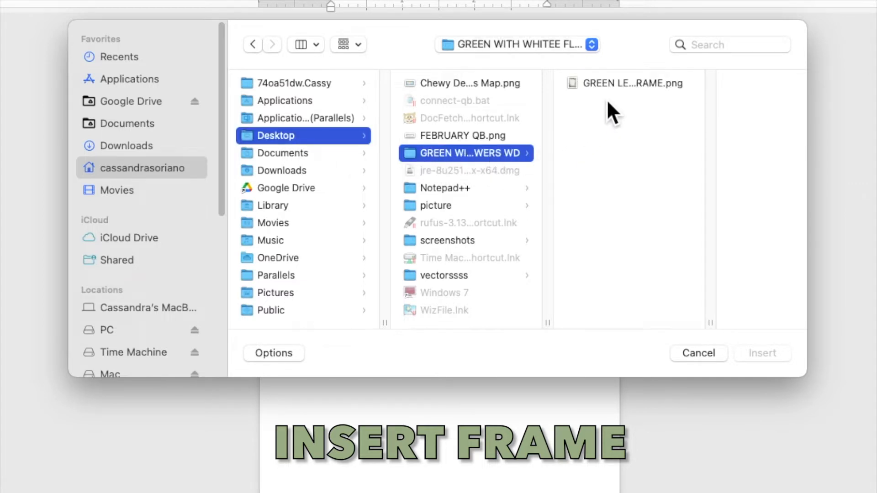
{"action": "left_click", "coordinate": [615, 88]}
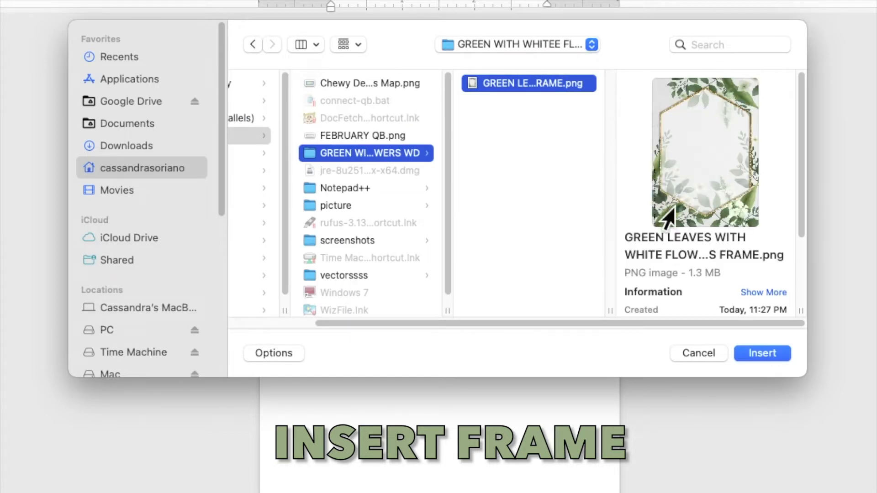
{"action": "left_click", "coordinate": [745, 358]}
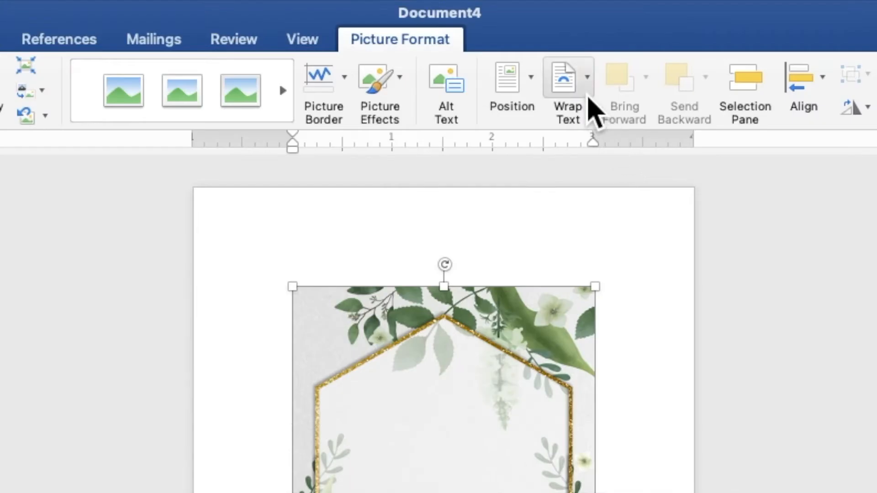
Set the frame Behind Text and stretch it to about 7.36 x 5.26 in, filling the page
{"action": "left_click", "coordinate": [589, 103]}
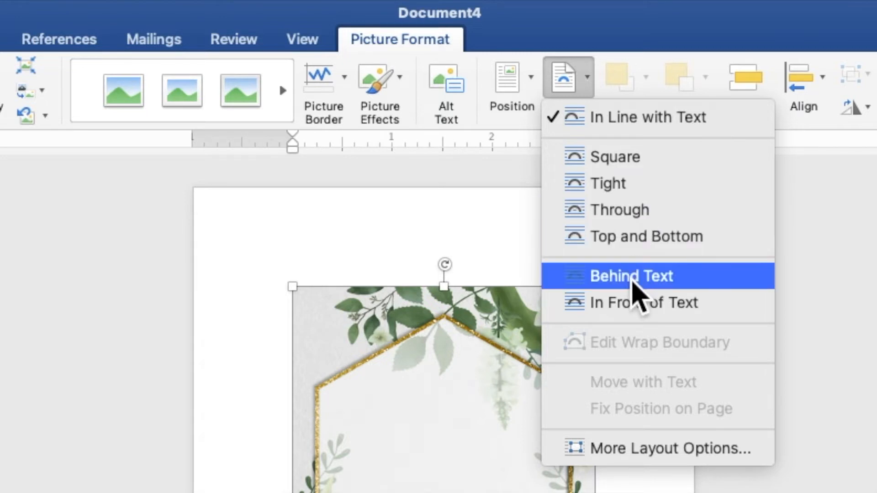
{"action": "left_click", "coordinate": [633, 277]}
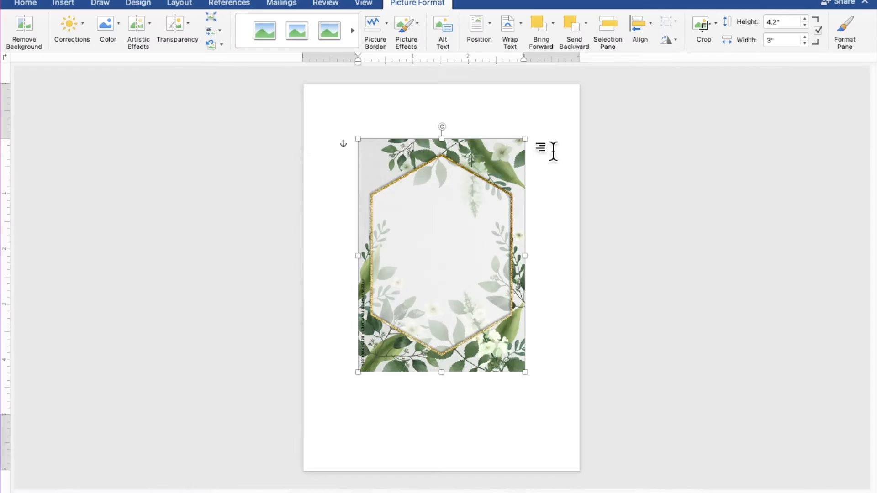
{"action": "left_click_drag", "start_coordinate": [513, 253], "coordinate": [454, 198]}
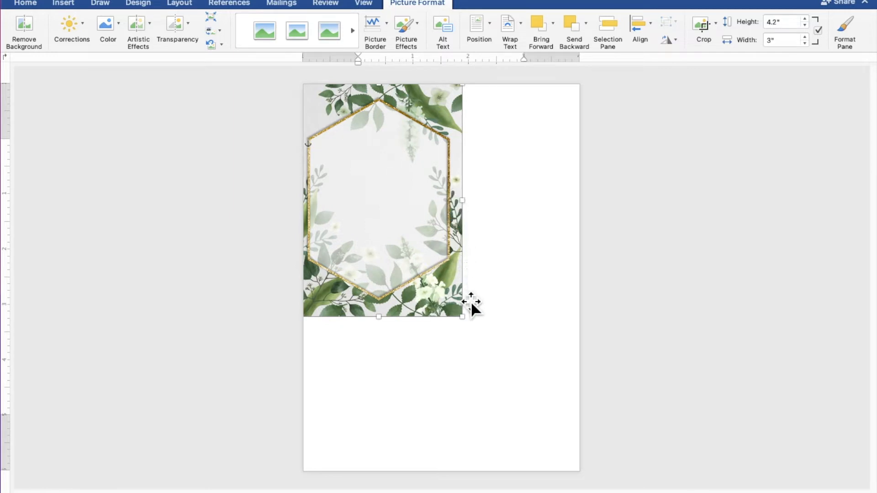
{"action": "left_click_drag", "start_coordinate": [470, 325], "coordinate": [551, 488]}
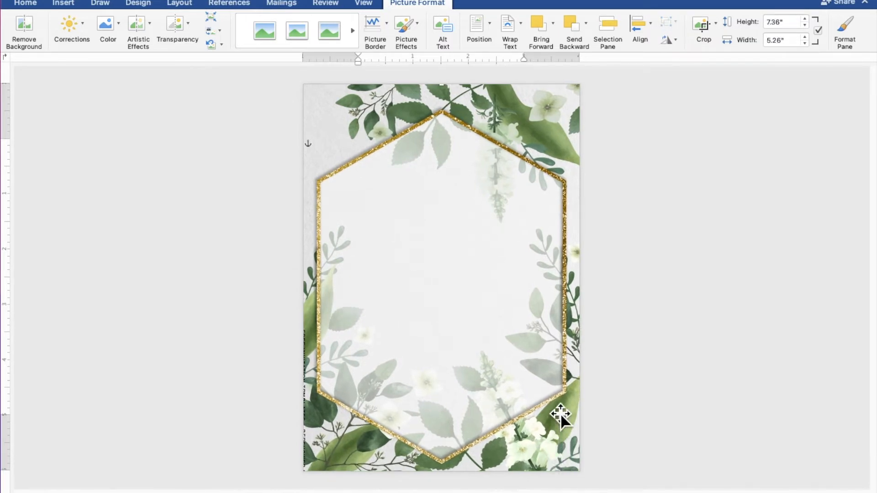
{"action": "left_click_drag", "start_coordinate": [561, 413], "coordinate": [558, 403]}
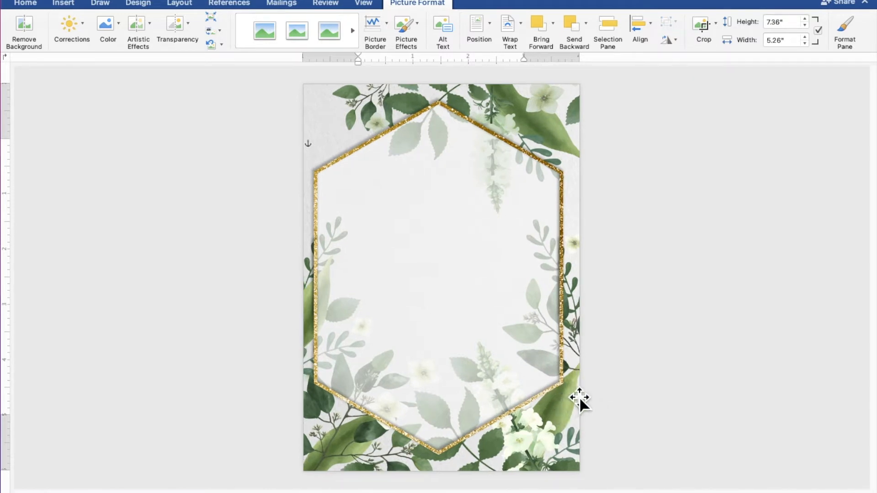
{"action": "key", "text": "Right"}
{"action": "key", "text": "Right"}
{"action": "key", "text": "Right"}
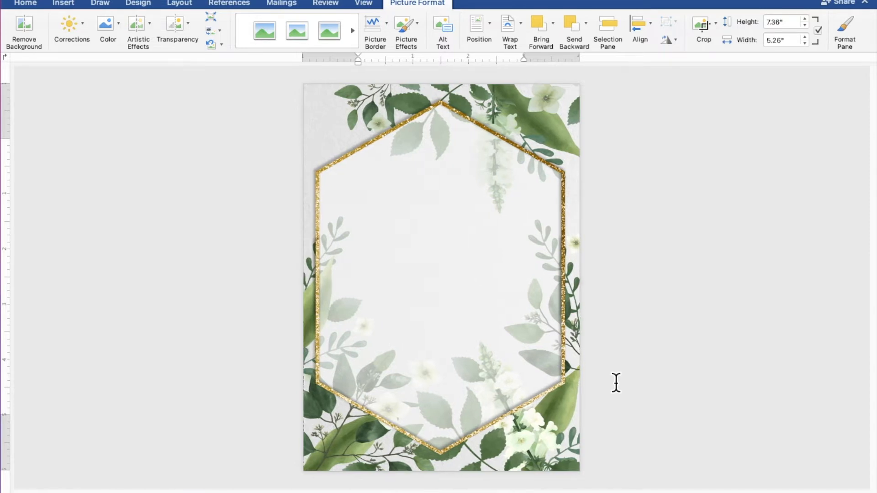
{"action": "key", "text": "Left"}
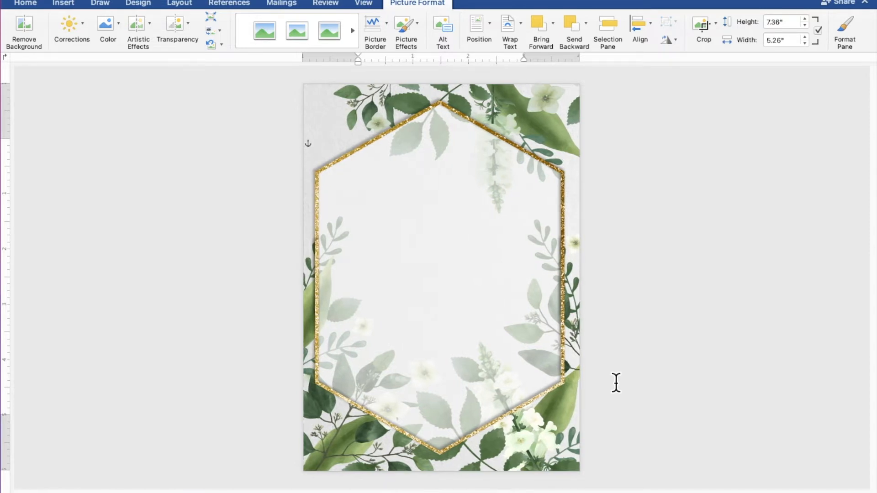
Draw a rectangle about 4.11 x 3.98 in over the inside of the hexagon frame
{"action": "left_click", "coordinate": [726, 306]}
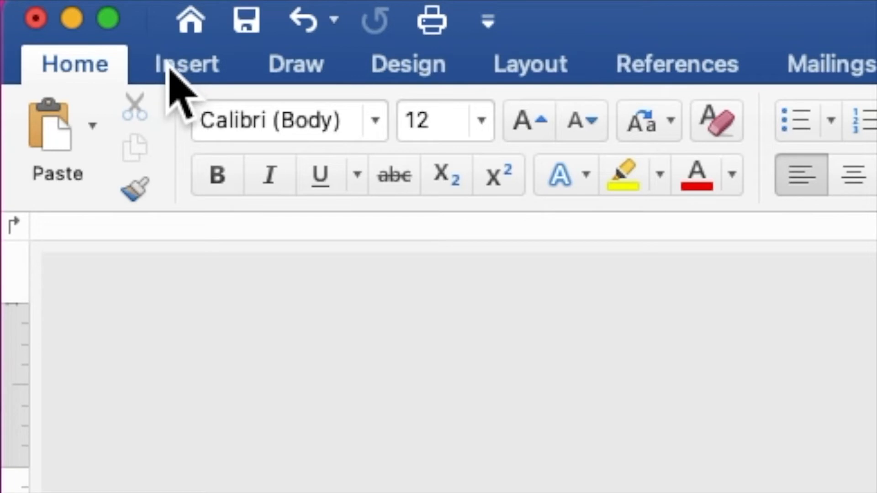
{"action": "left_click", "coordinate": [170, 69]}
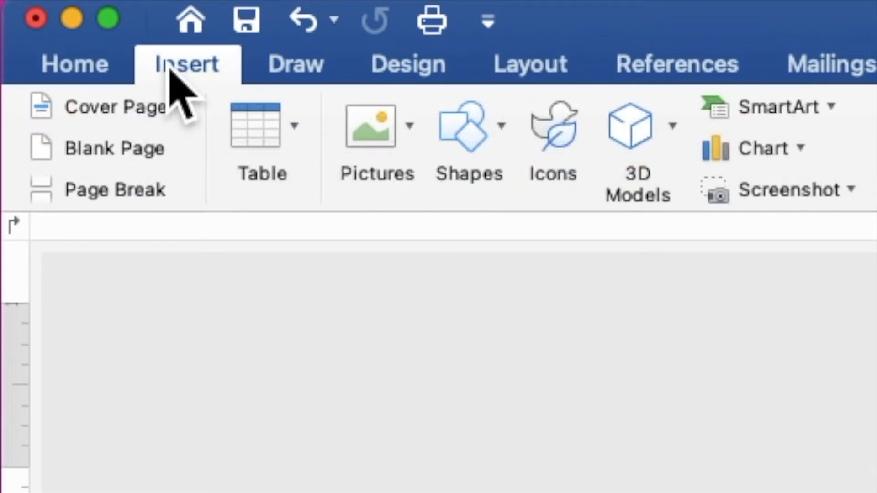
{"action": "left_click", "coordinate": [488, 156]}
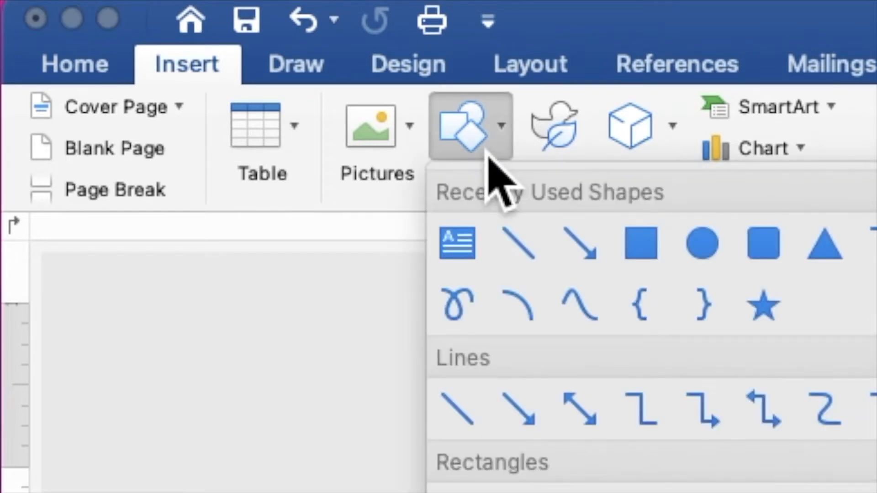
{"action": "left_click", "coordinate": [642, 244]}
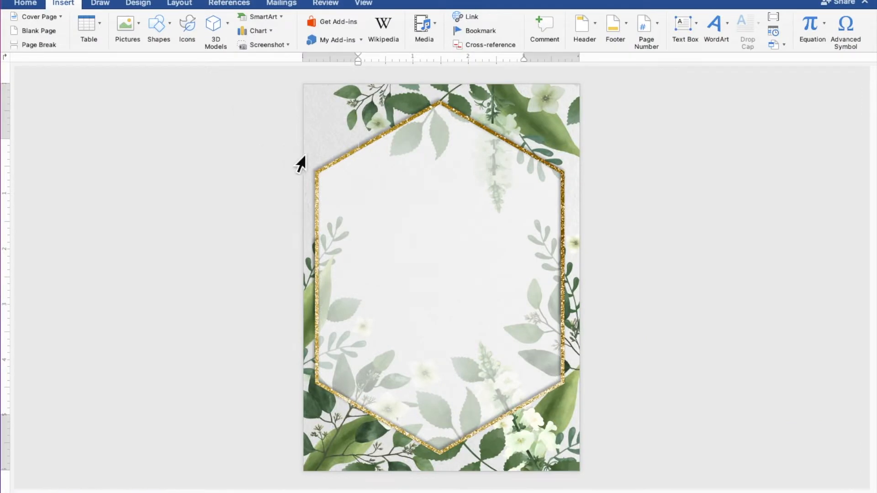
{"action": "left_click_drag", "start_coordinate": [334, 165], "coordinate": [562, 382]}
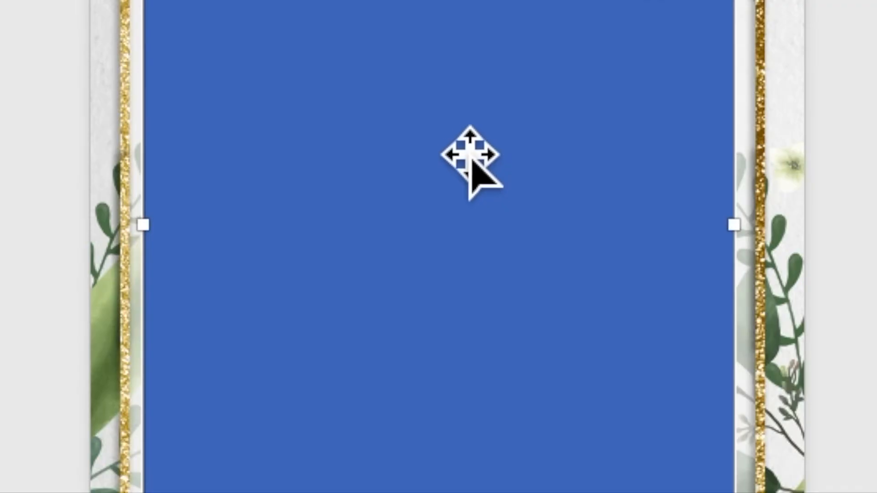
Use Add Text on the blue rectangle so it can hold the invitation wording
{"action": "right_click", "coordinate": [449, 133]}
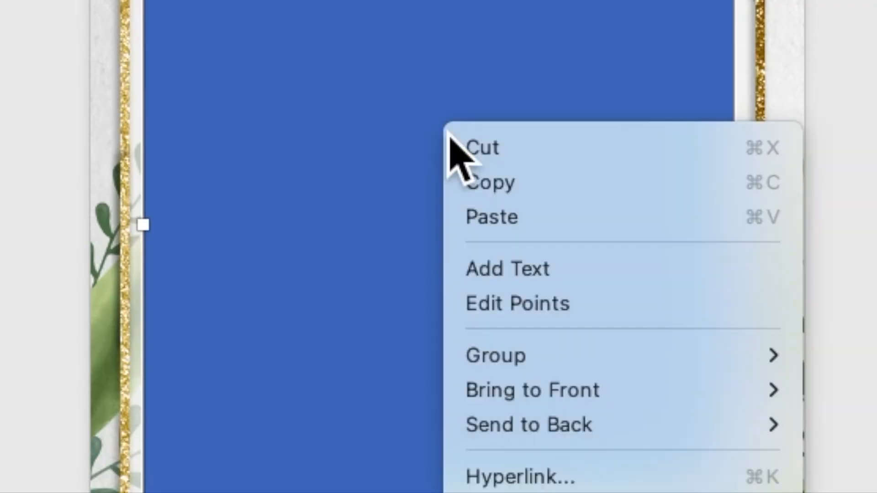
{"action": "left_click", "coordinate": [503, 270]}
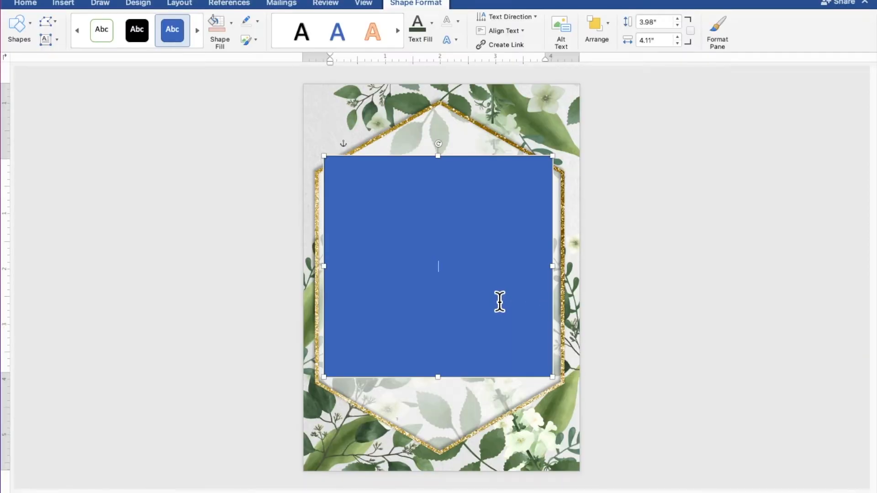
{"action": "scroll", "coordinate": [500, 301], "scroll_direction": "up", "scroll_amount": 5}
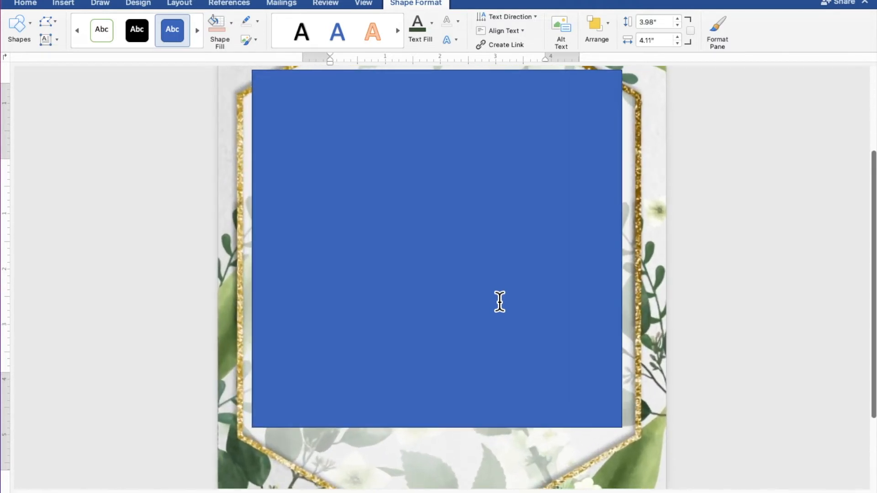
{"action": "scroll", "coordinate": [500, 301], "scroll_direction": "up", "scroll_amount": 3}
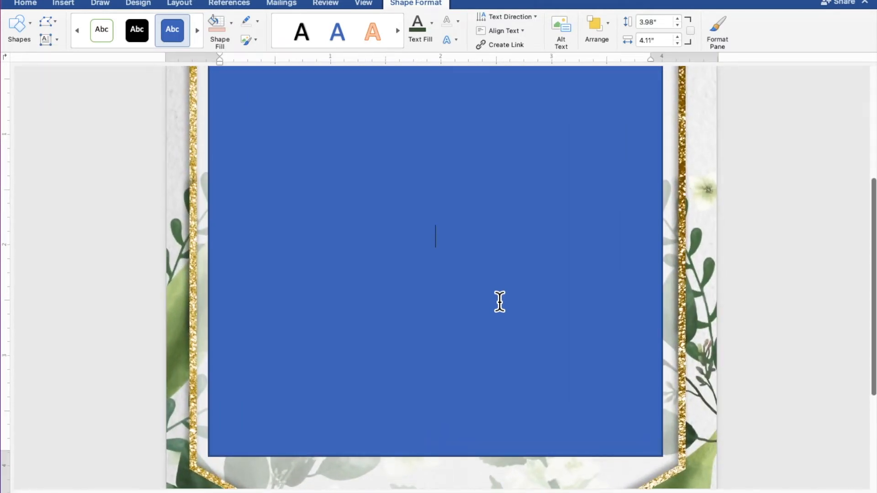
{"action": "scroll", "coordinate": [500, 302], "scroll_direction": "up", "scroll_amount": 1}
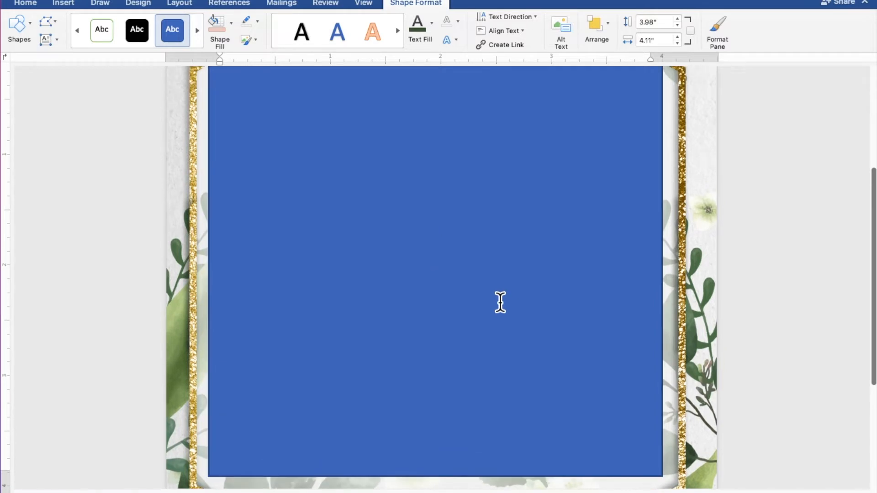
{"action": "scroll", "coordinate": [499, 302], "scroll_direction": "up", "scroll_amount": 1}
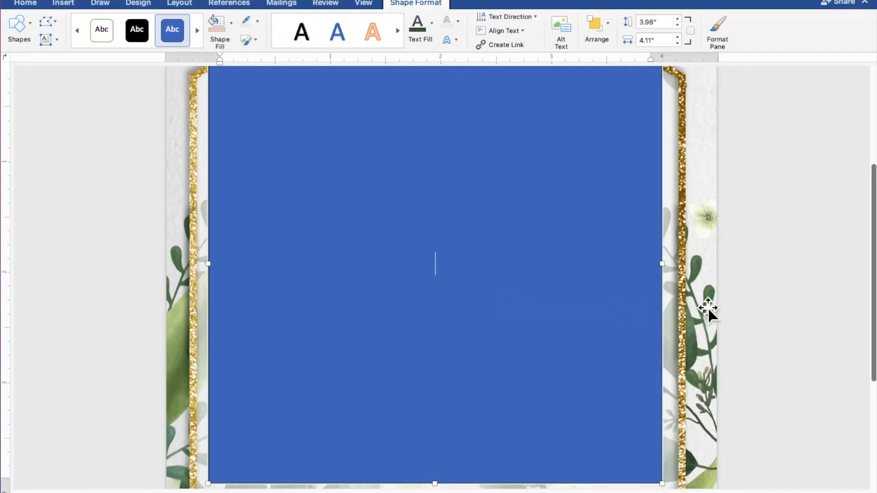
Type TOGETHER WITH THEIR FAMILIES, a blank line, then the groom's name, AND, and the bride's name
{"action": "type", "text": "TOGETHE"}
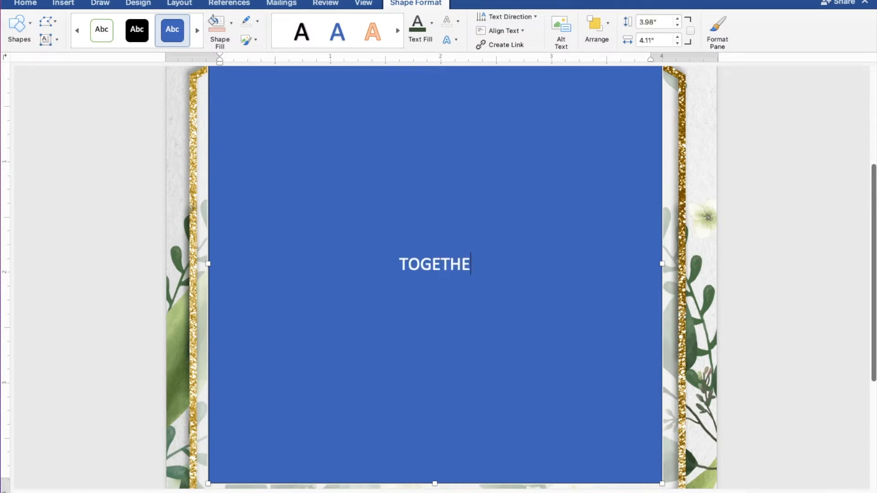
{"action": "type", "text": "R WI"}
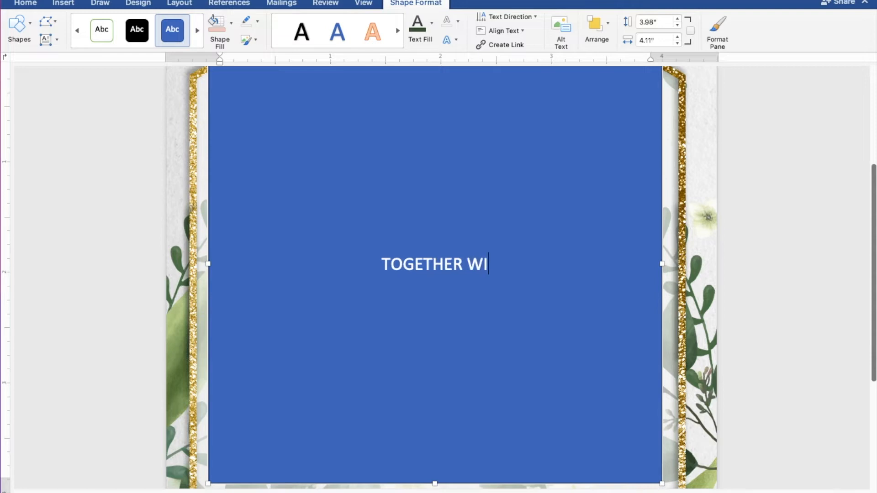
{"action": "type", "text": "TH TH"}
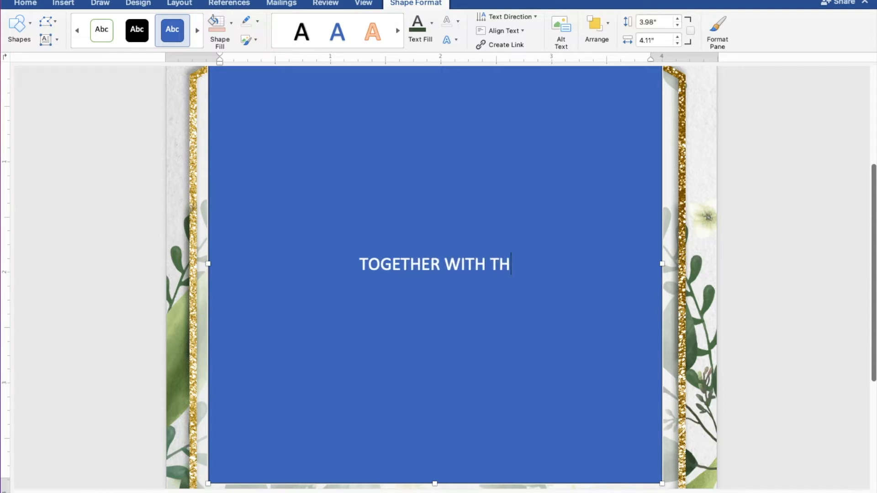
{"action": "type", "text": "EIR FAMILIEE"}
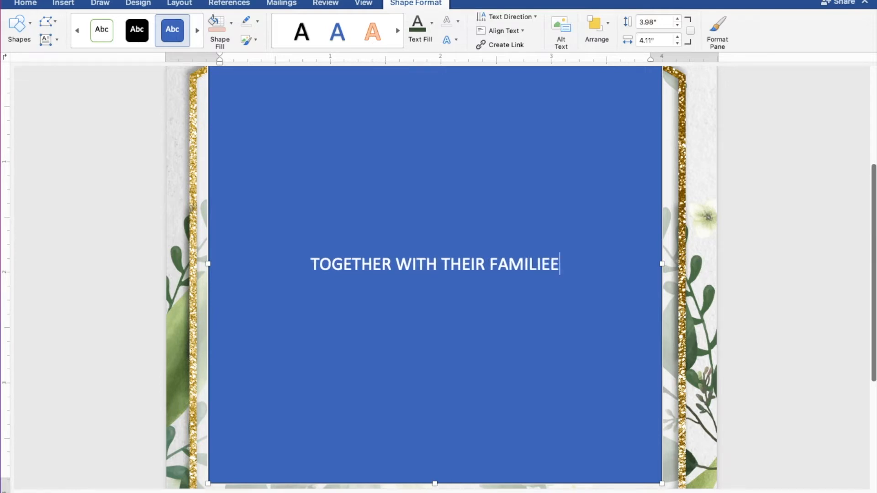
{"action": "key", "text": "BackSpace"}
{"action": "type", "text": "S"}
{"action": "key", "text": "Return"}
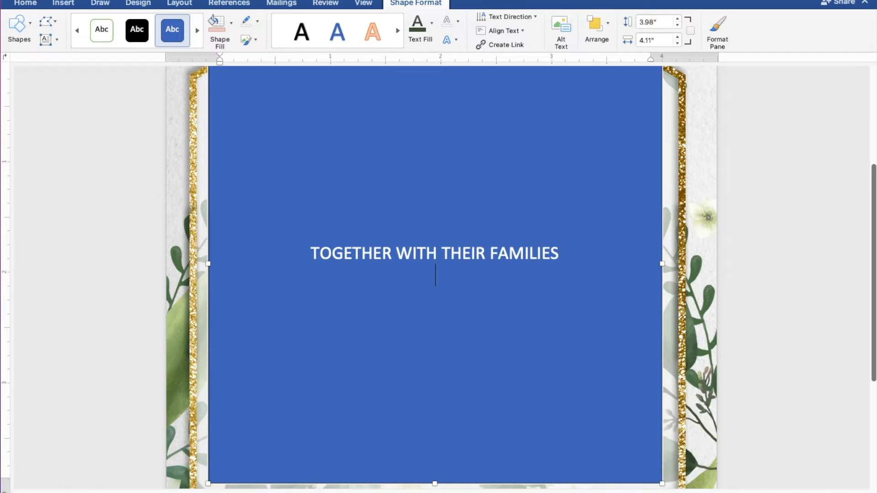
{"action": "key", "text": "Return"}
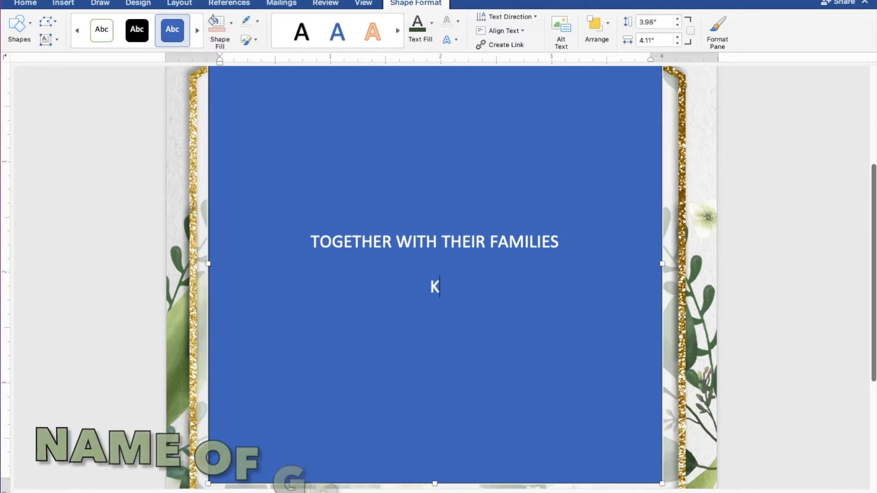
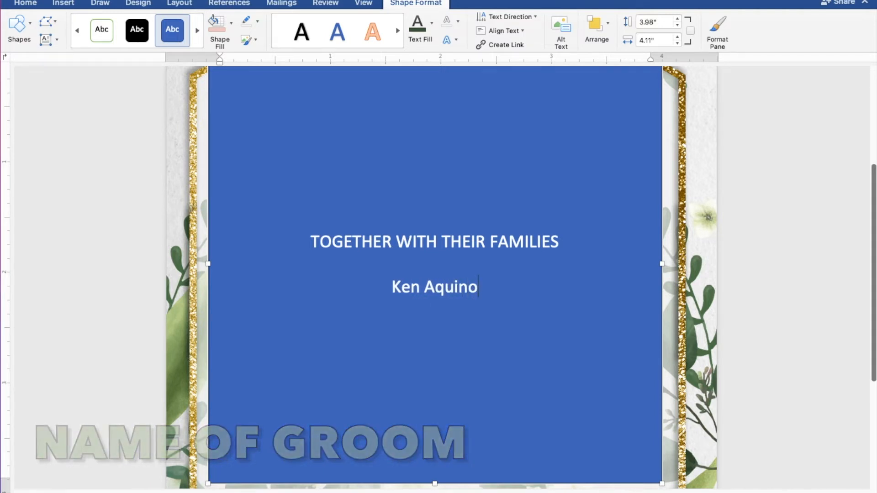
{"action": "key", "text": "Return"}
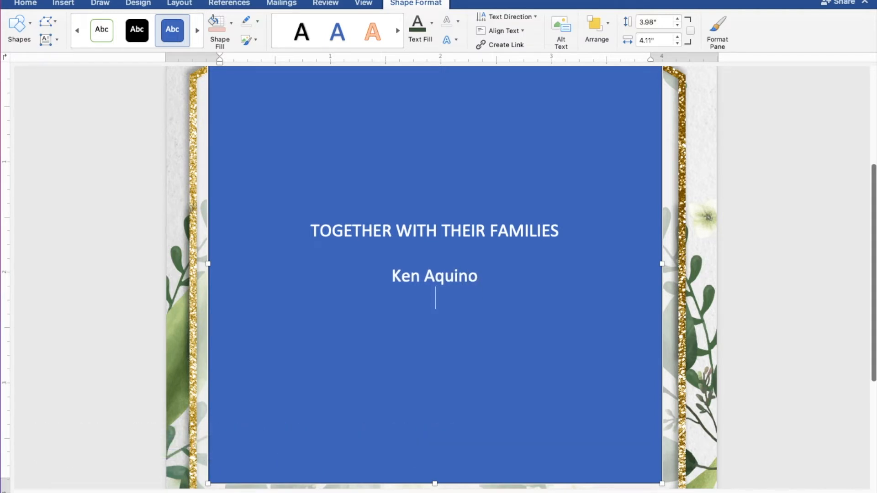
{"action": "type", "text": "AND"}
{"action": "key", "text": "Return"}
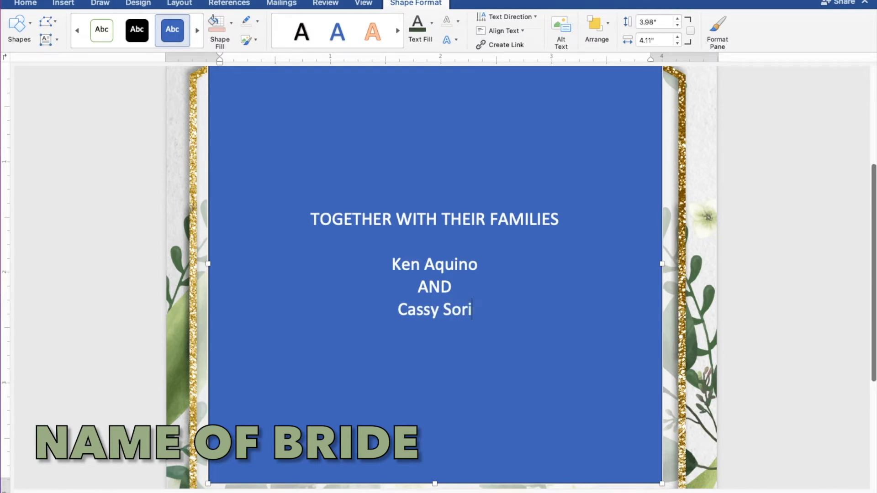
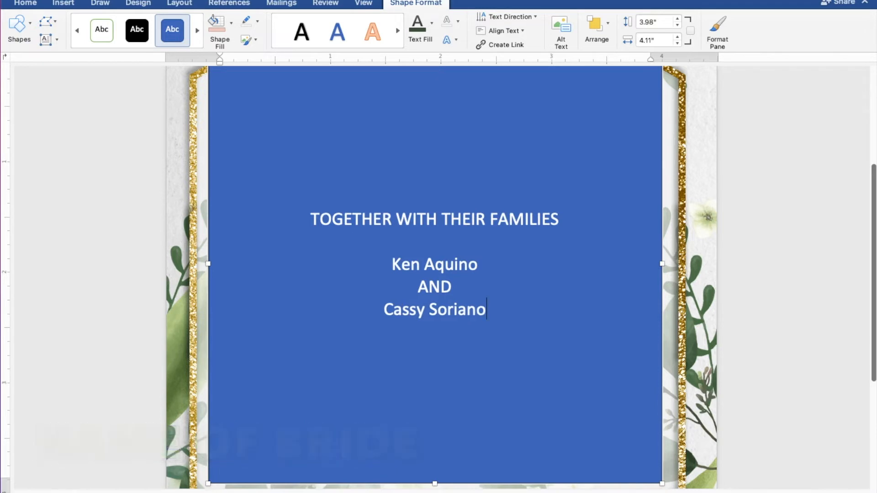
{"action": "key", "text": "Return"}
{"action": "key", "text": "Return"}
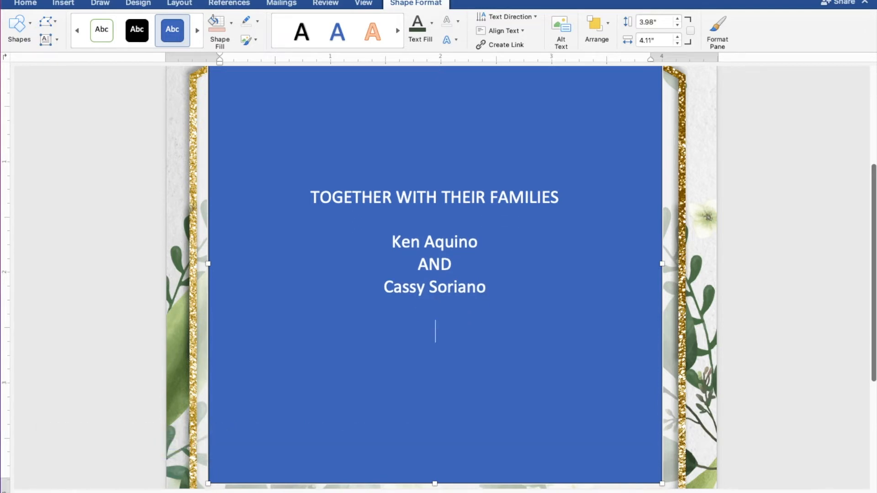
Add JOYFULLY INVITE YOU TO THEIR, then Wedding and THURSDAY, each after a blank line
{"action": "type", "text": "JOYFULL"}
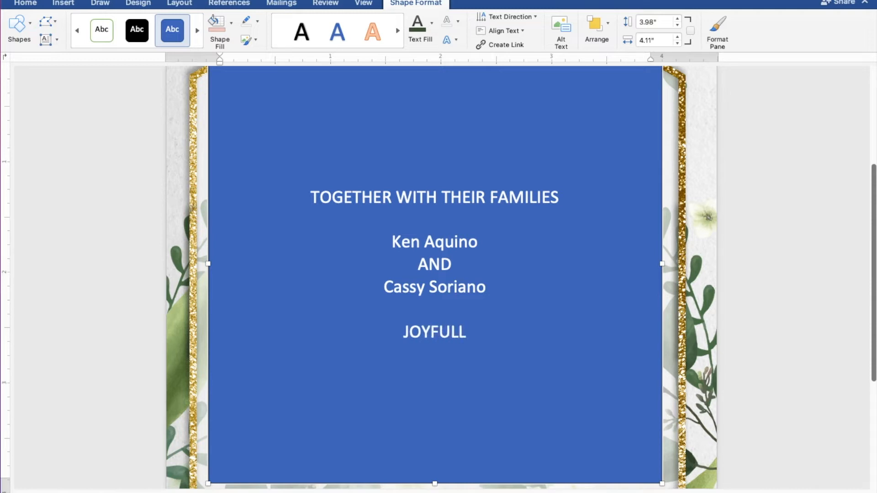
{"action": "type", "text": "Y I"}
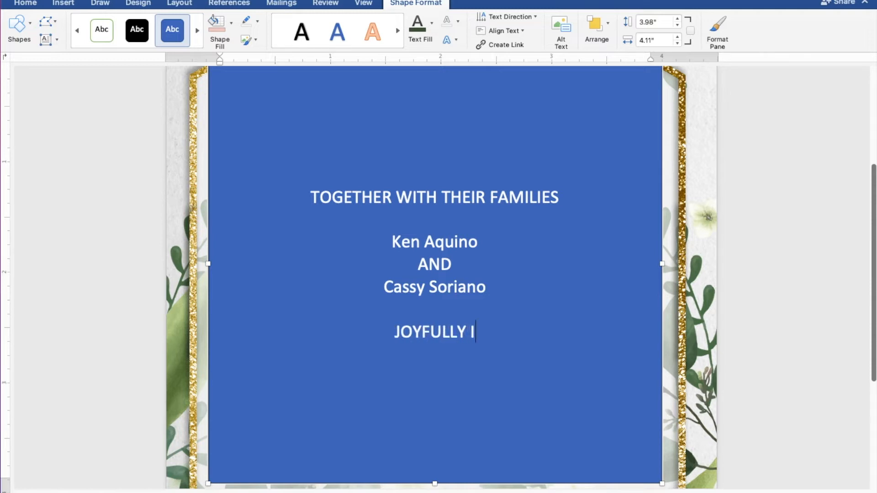
{"action": "type", "text": "NVIT"}
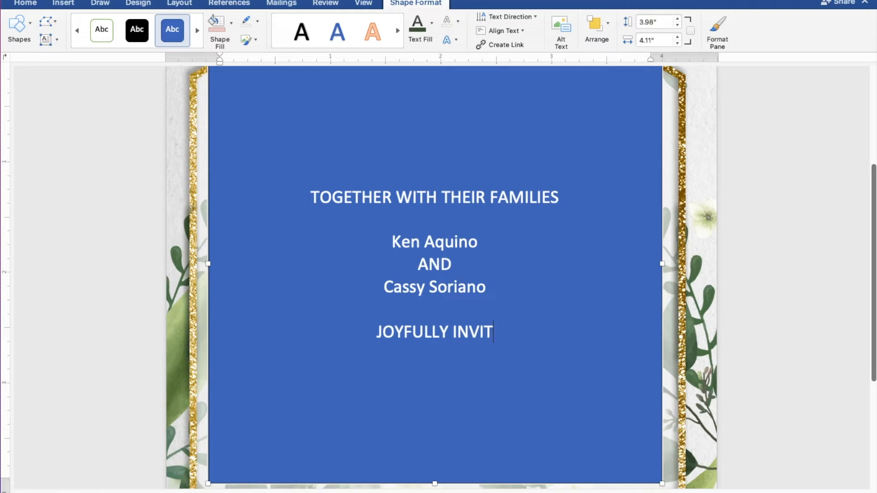
{"action": "type", "text": "E YO"}
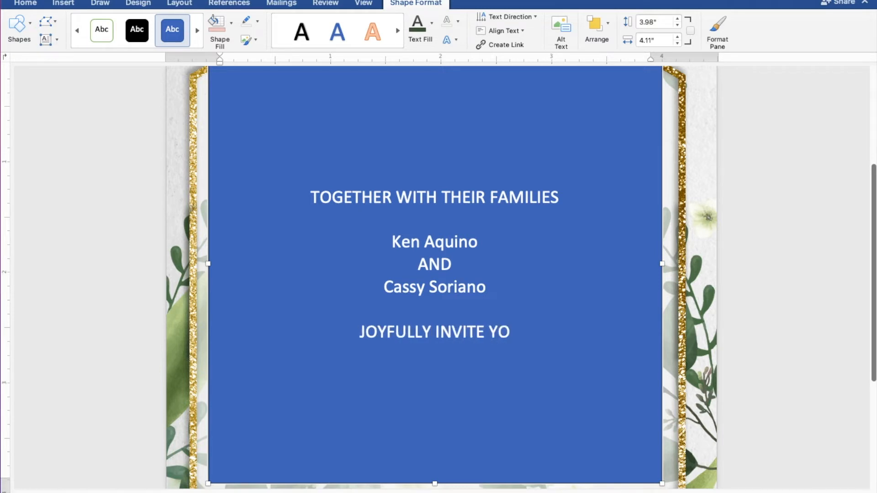
{"action": "type", "text": "U TO"}
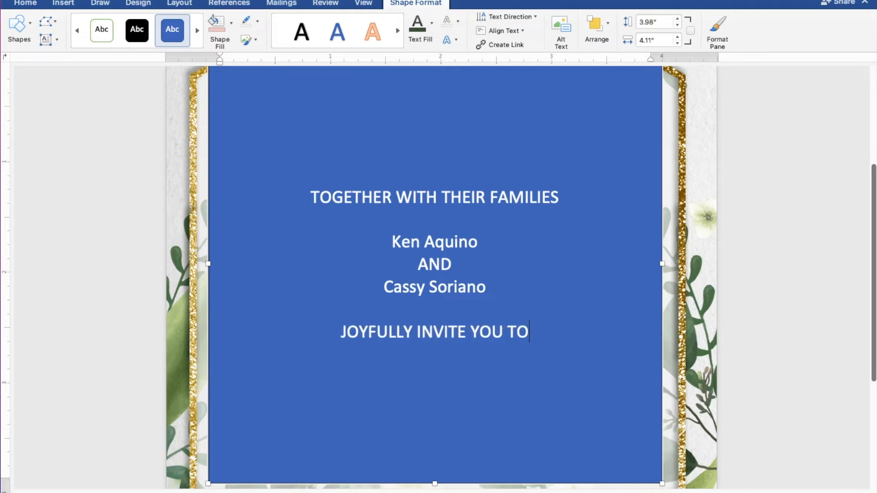
{"action": "type", "text": " THEIR"}
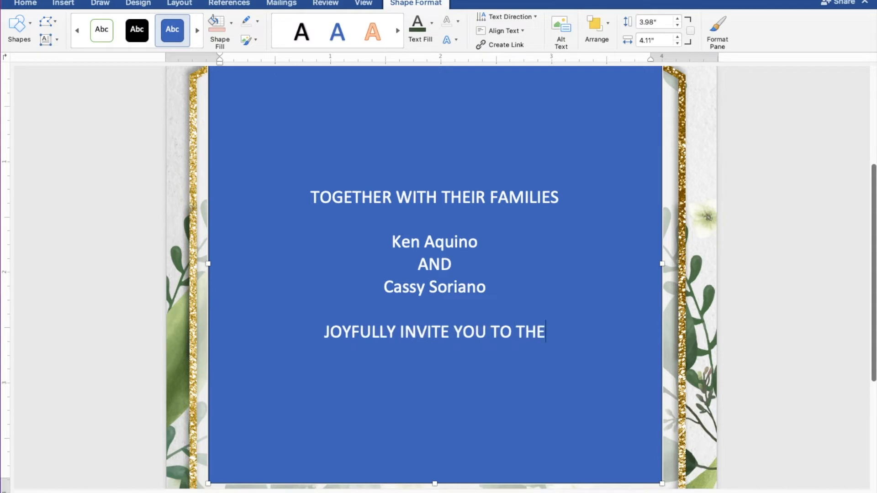
{"action": "key", "text": "Return"}
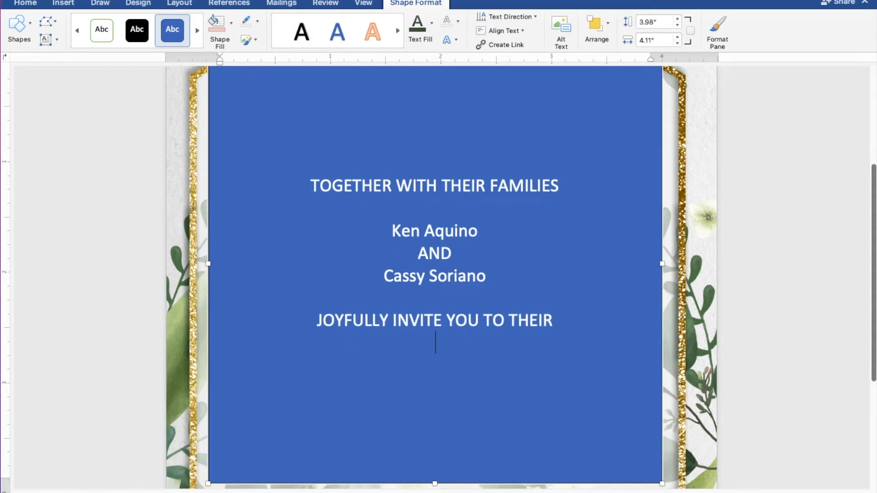
{"action": "key", "text": "Return"}
{"action": "type", "text": "W"}
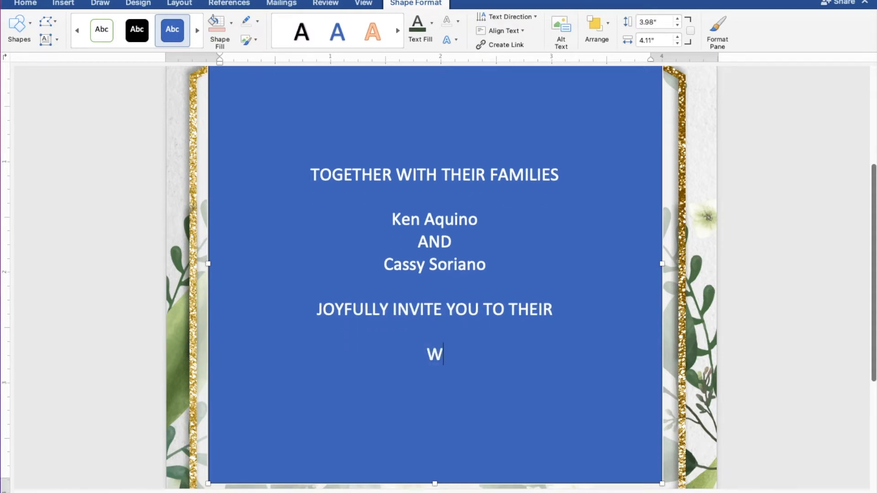
{"action": "type", "text": "eddi"}
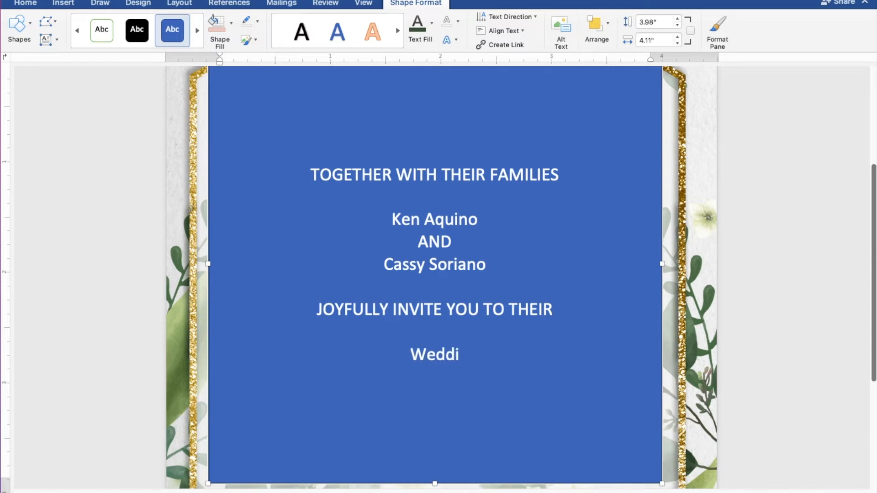
{"action": "type", "text": "ng"}
{"action": "key", "text": "Return"}
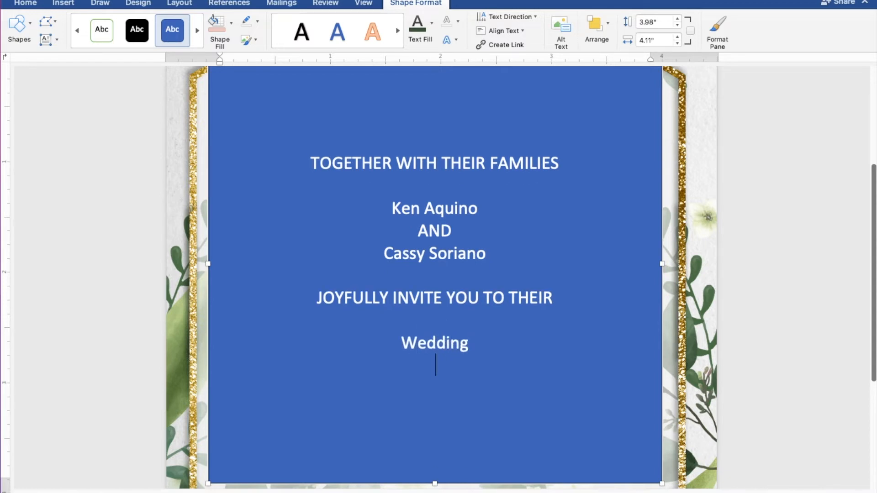
{"action": "key", "text": "Return"}
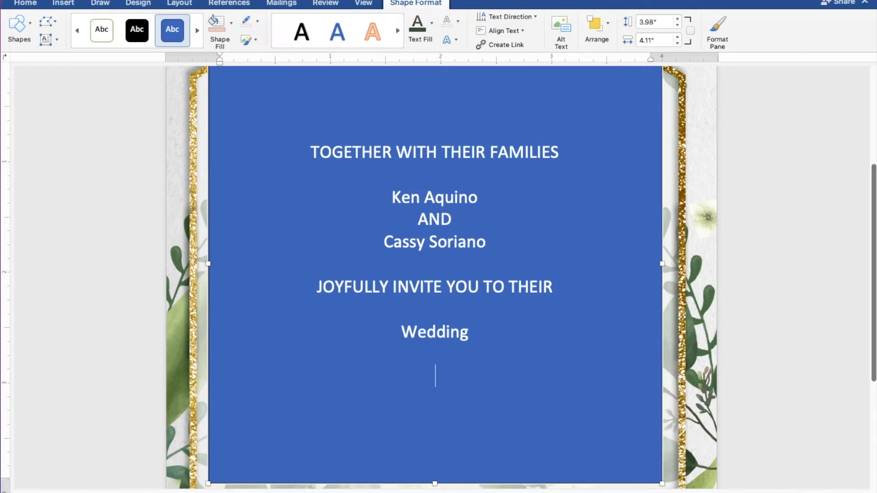
{"action": "type", "text": "THURSDAY"}
{"action": "key", "text": "Return"}
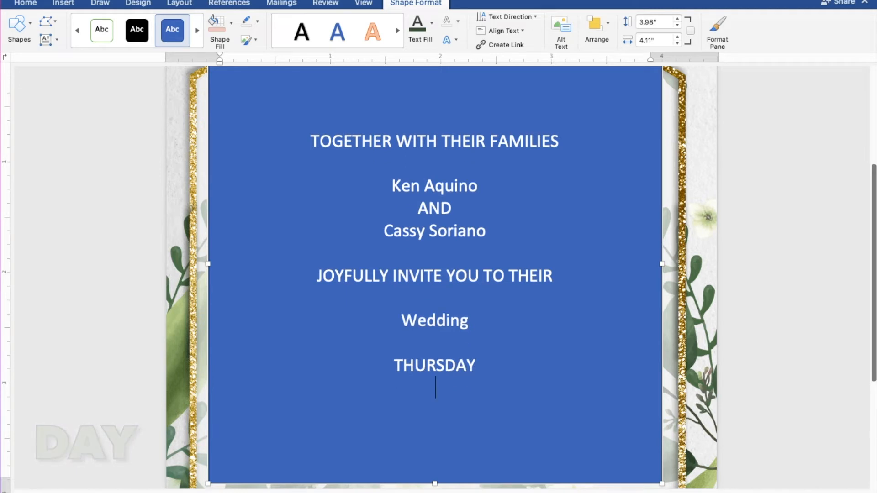
Type the date MARCH 31, 2022 and the time TEN O'CLOCK IN THE MORNING on separate lines
{"action": "type", "text": "MAR"}
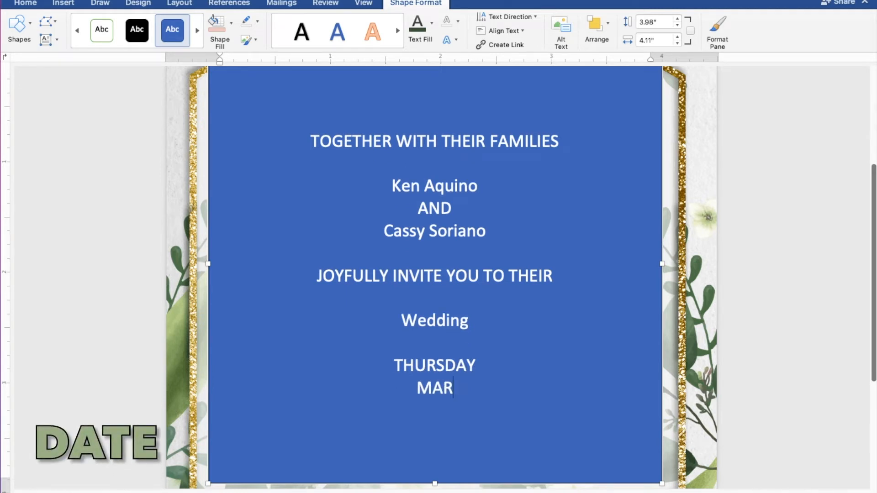
{"action": "type", "text": "CH 31"}
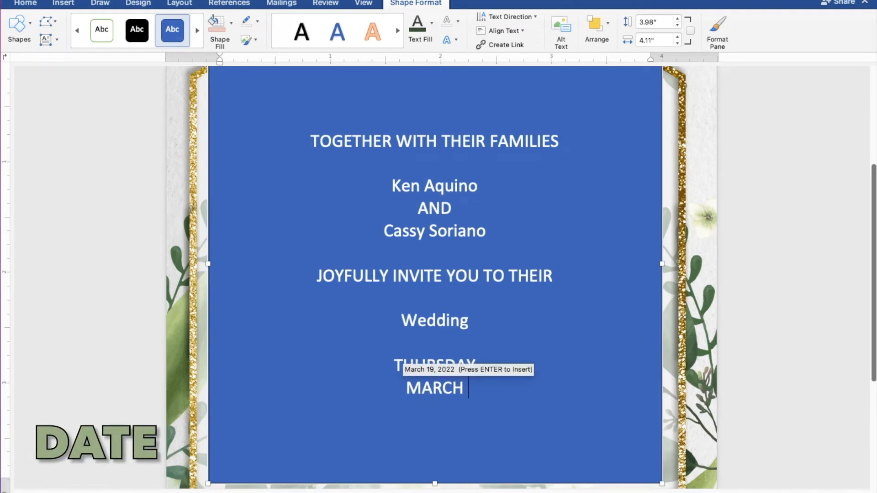
{"action": "type", "text": ", "}
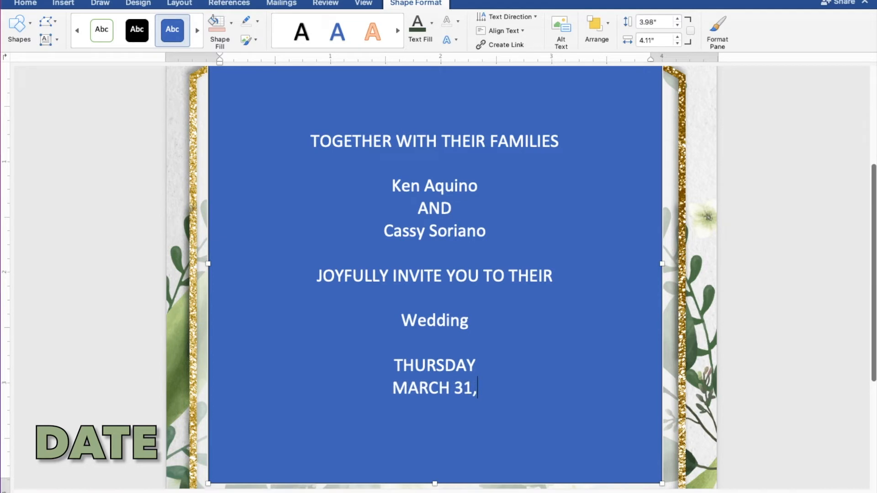
{"action": "type", "text": "2022"}
{"action": "key", "text": "Return"}
{"action": "type", "text": "T"}
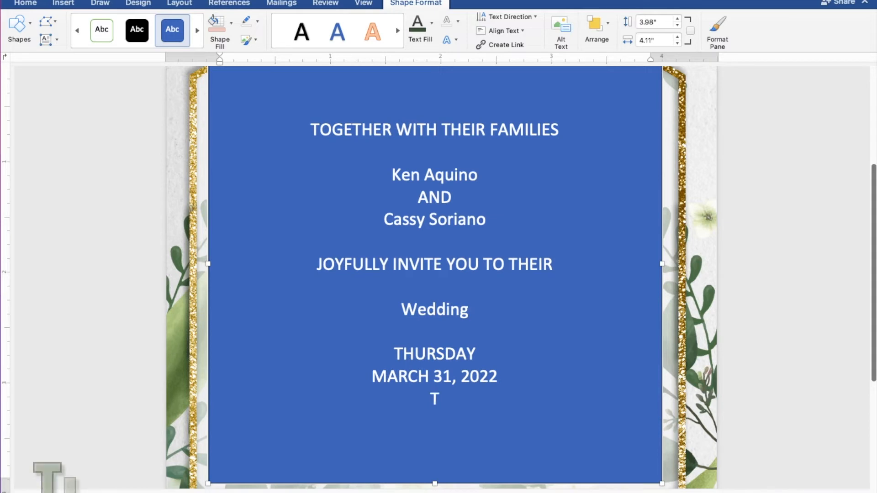
{"action": "type", "text": "EN"}
{"action": "type", "text": " O"}
{"action": "type", "text": "'CLO"}
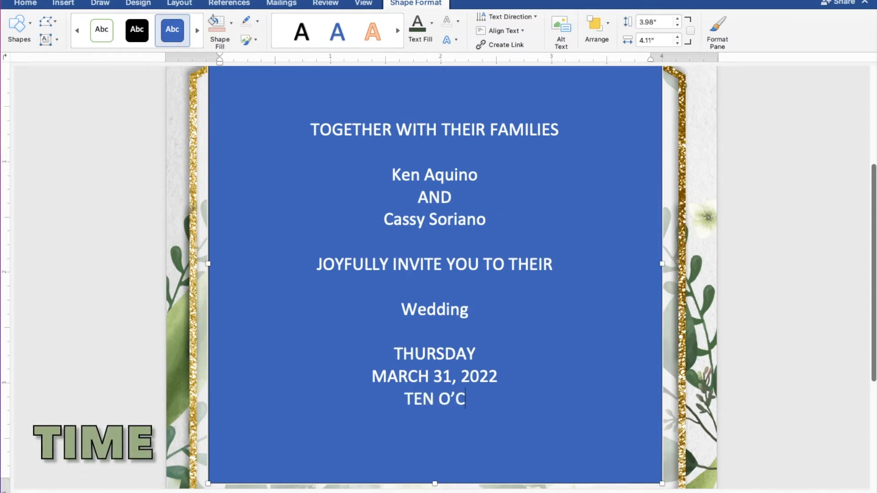
{"action": "type", "text": "CK"}
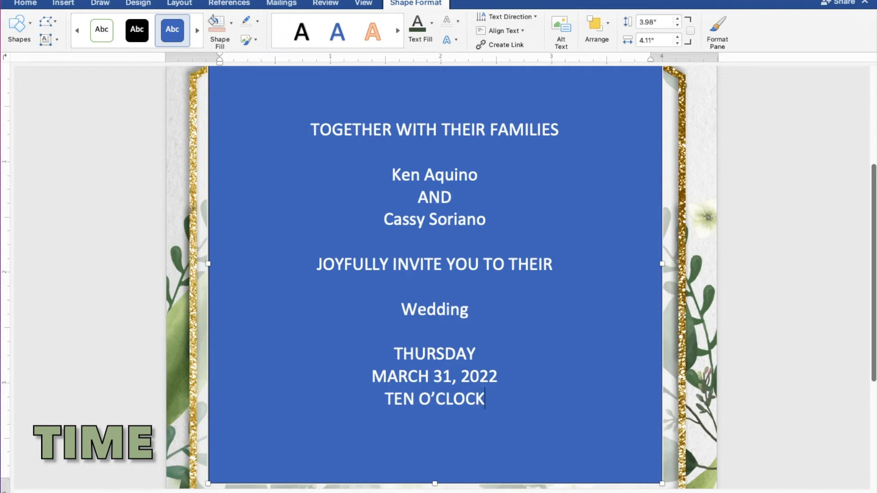
{"action": "type", "text": " IN THE"}
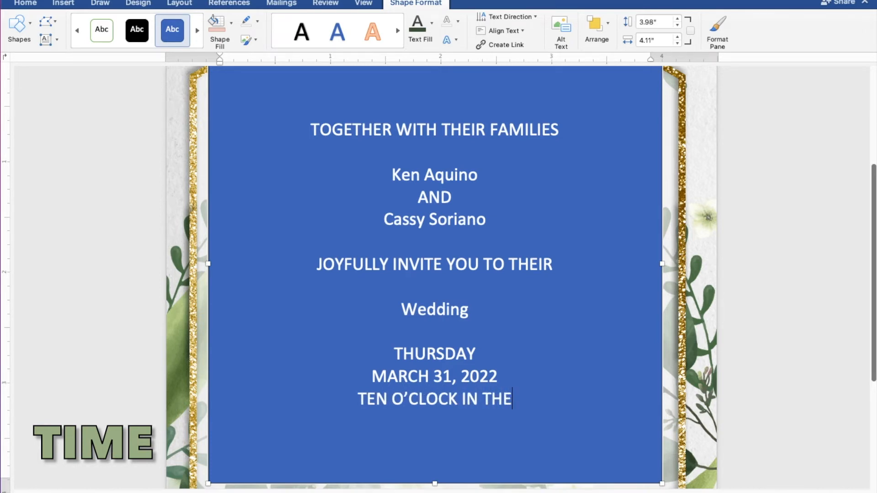
{"action": "type", "text": " MORNING"}
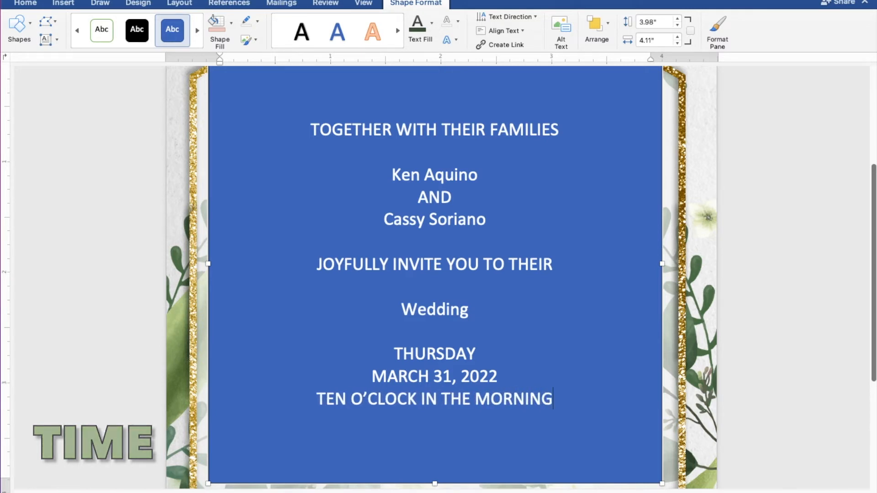
{"action": "key", "text": "Return"}
Type ST. THOMAS AQUINAS PARISH CHURCH, the town and province line, then Reception to follow after a gap
{"action": "type", "text": "ST"}
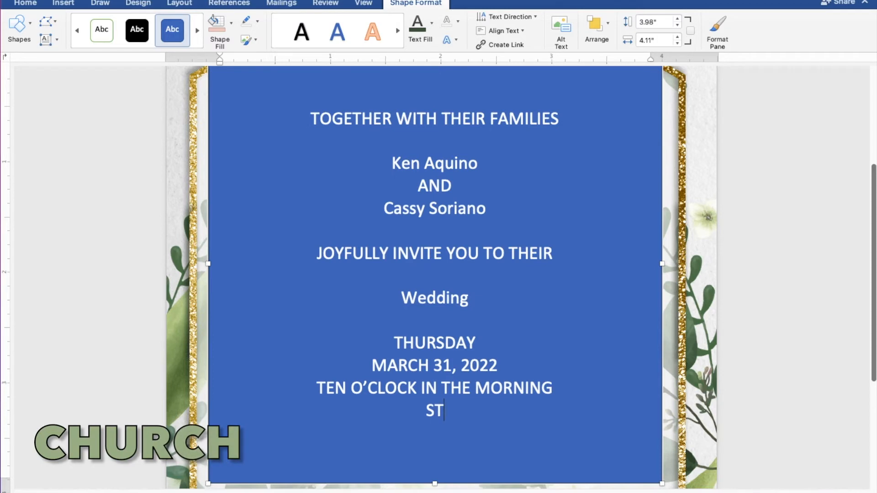
{"action": "type", "text": ". THOM"}
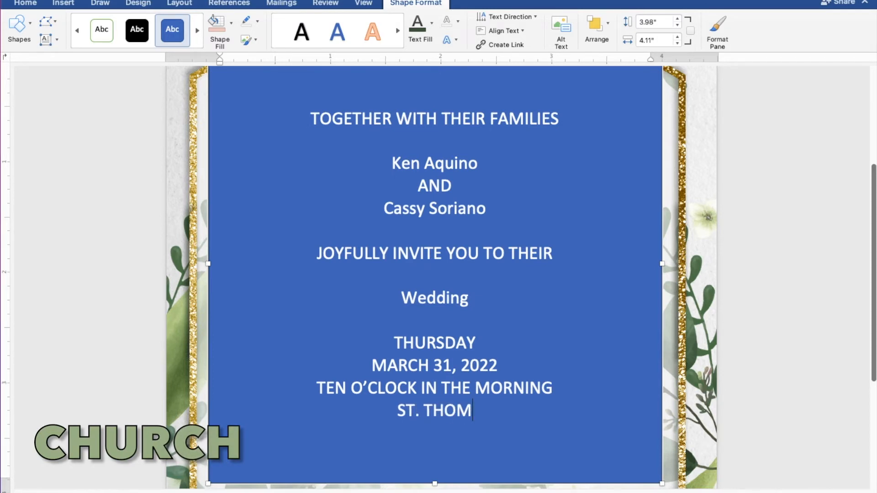
{"action": "type", "text": "AS A"}
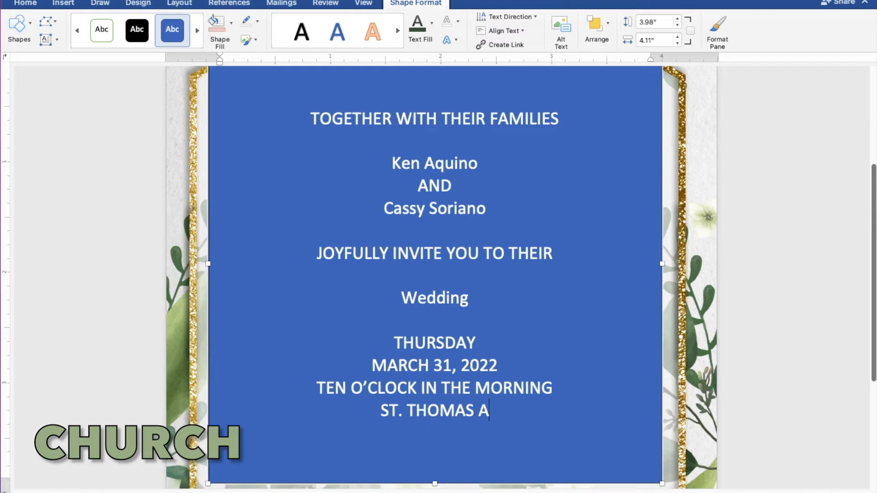
{"action": "type", "text": "QUI"}
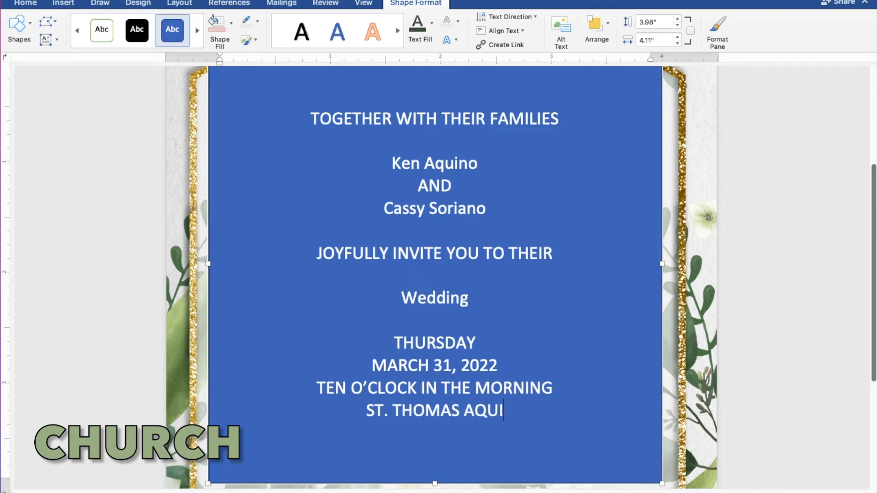
{"action": "type", "text": "NAS"}
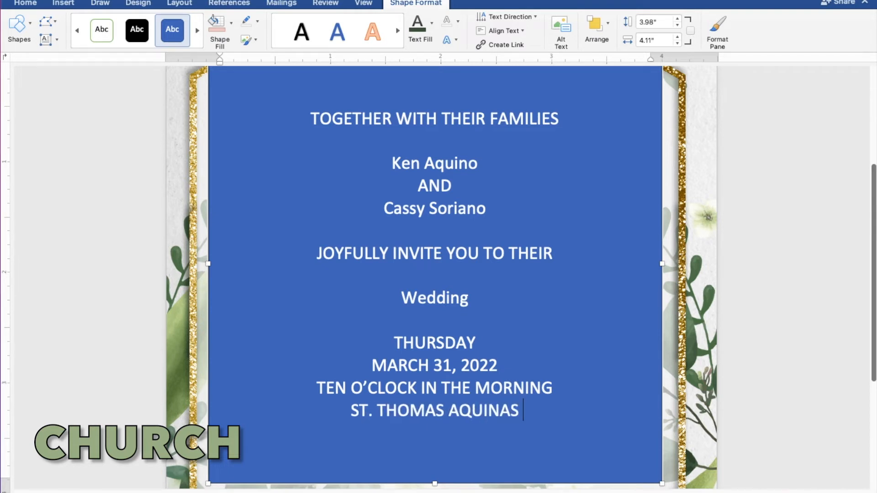
{"action": "type", "text": " PA"}
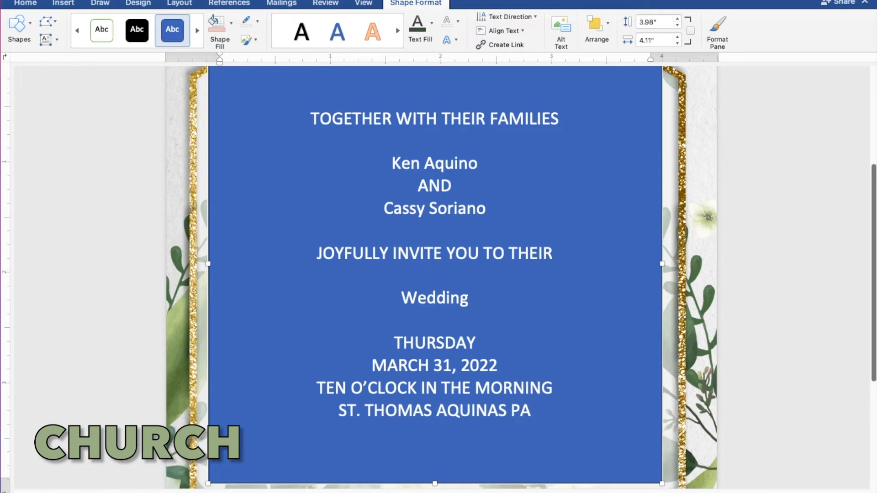
{"action": "type", "text": "RISH"}
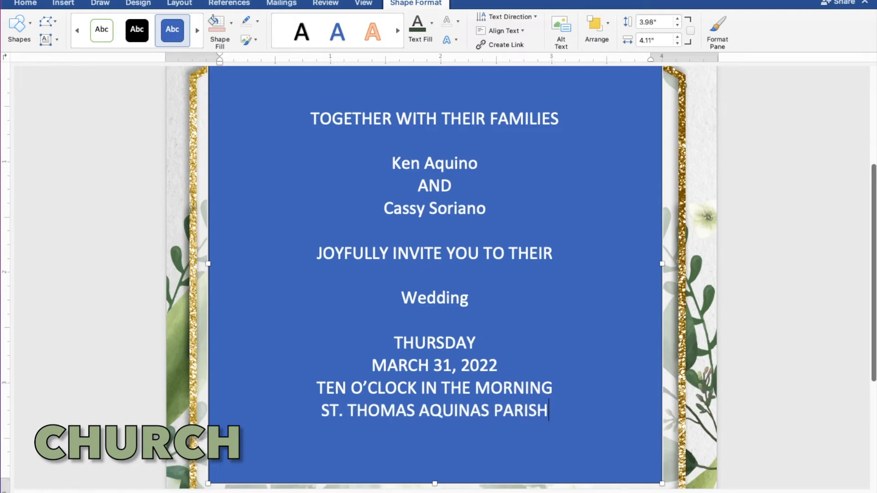
{"action": "type", "text": " CHURC"}
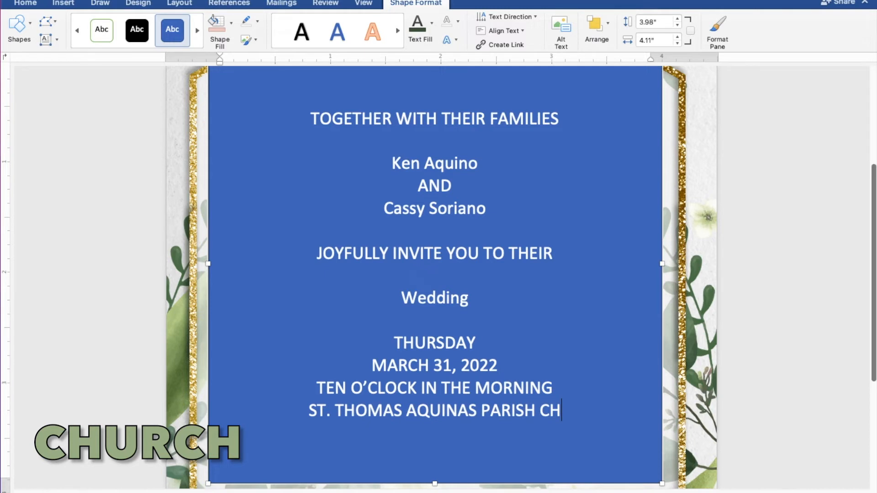
{"action": "type", "text": "H"}
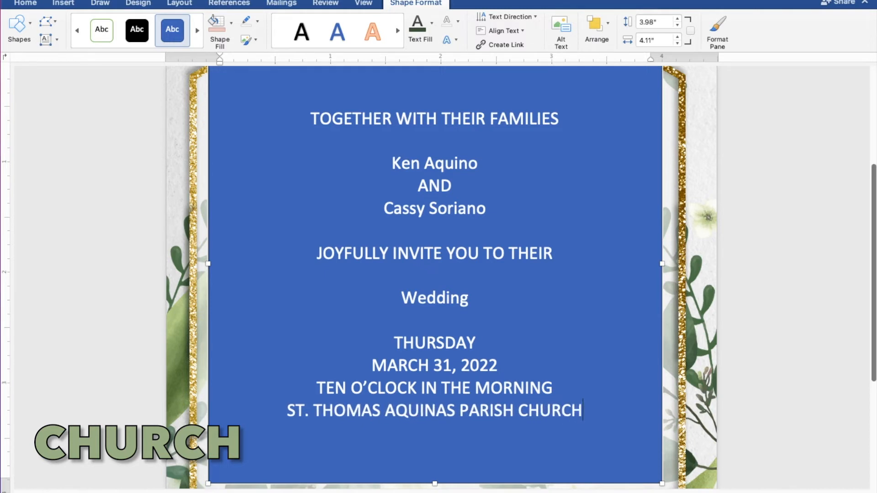
{"action": "key", "text": "Return"}
{"action": "type", "text": "MA"}
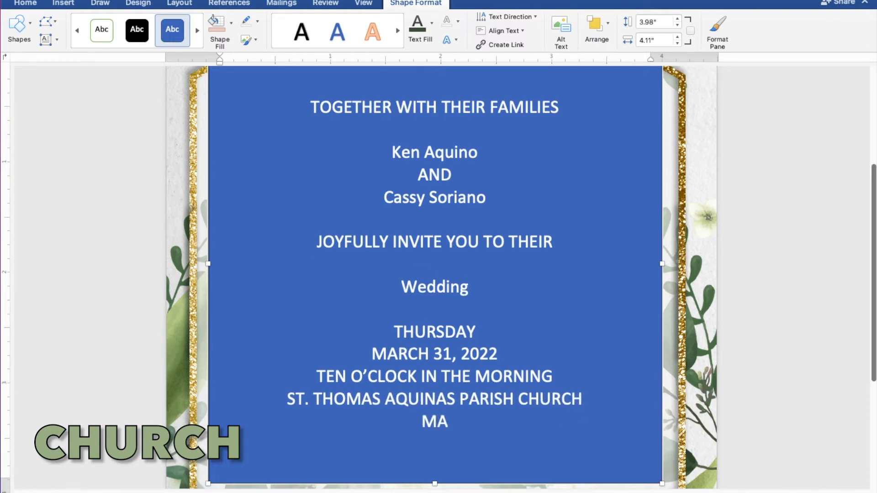
{"action": "type", "text": "NGAL"}
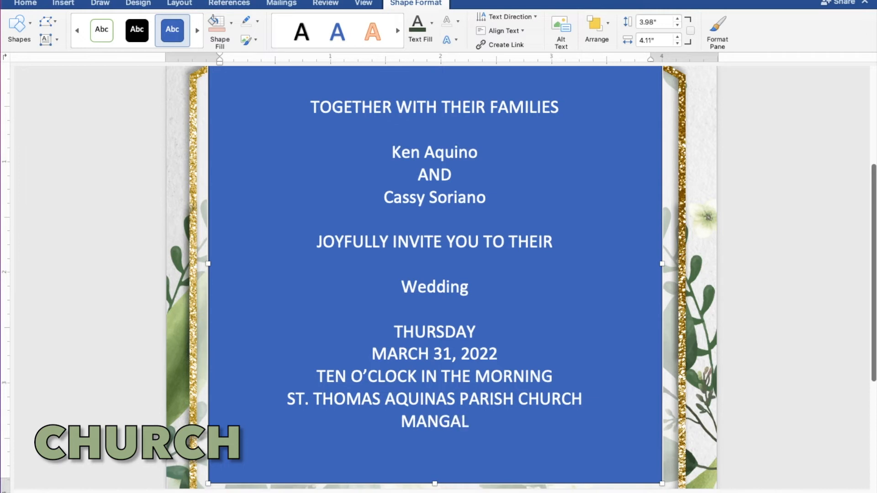
{"action": "type", "text": "DAN "}
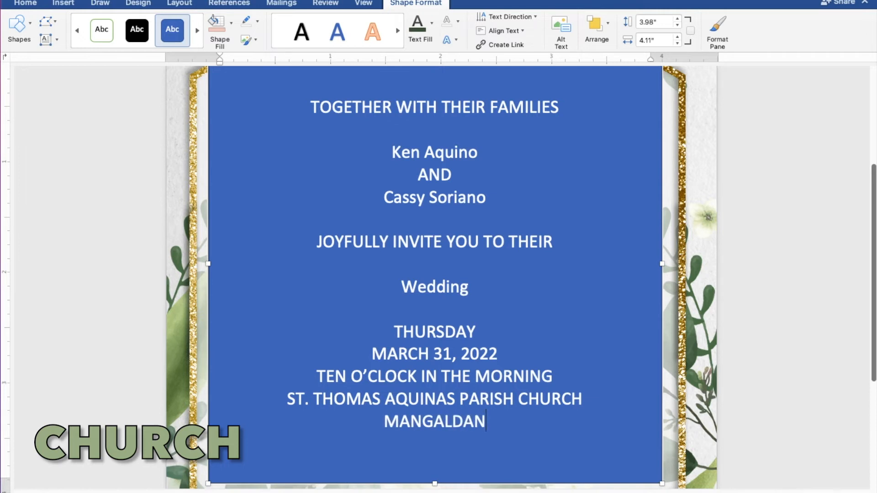
{"action": "type", "text": "PAN"}
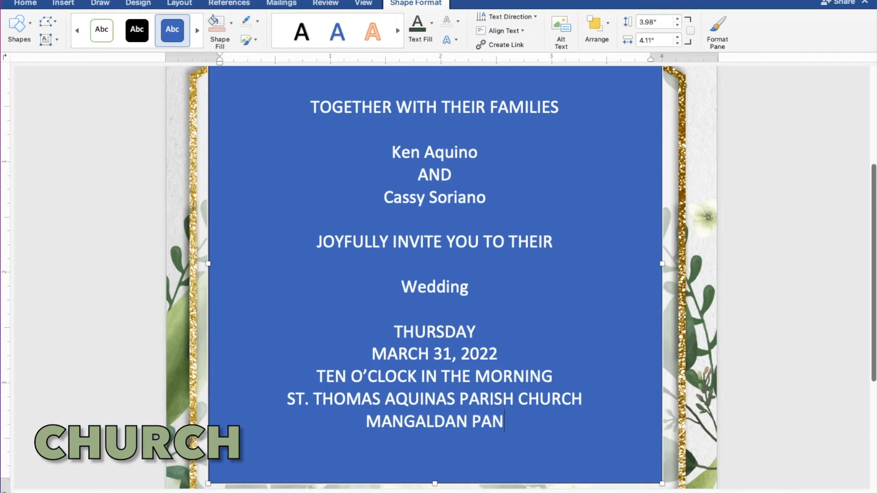
{"action": "type", "text": "GASI"}
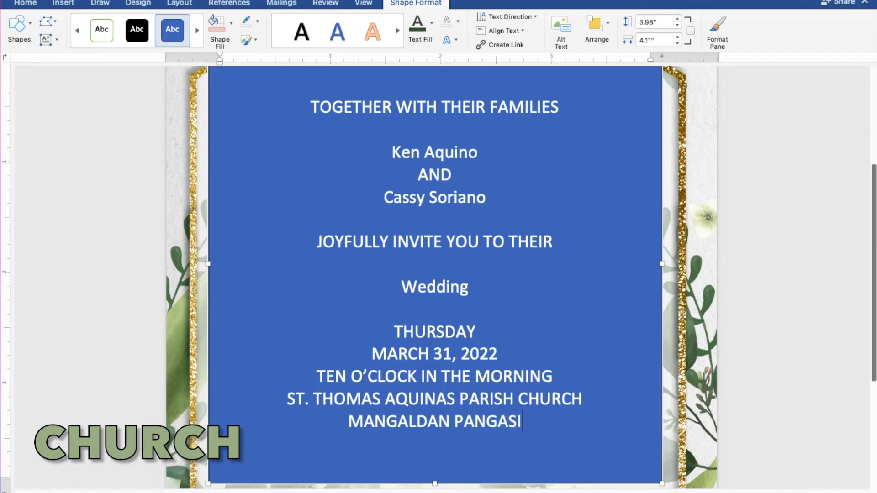
{"action": "type", "text": "NAN"}
{"action": "key", "text": "Return"}
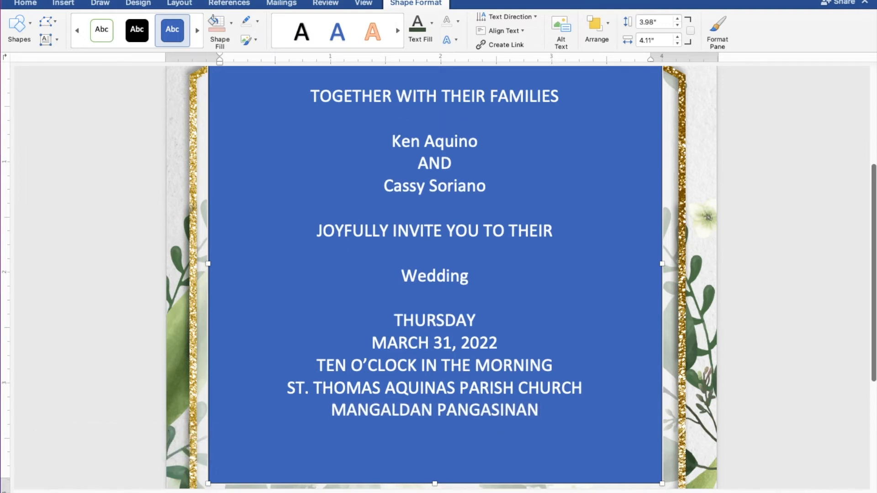
{"action": "key", "text": "Return"}
{"action": "type", "text": "Rece"}
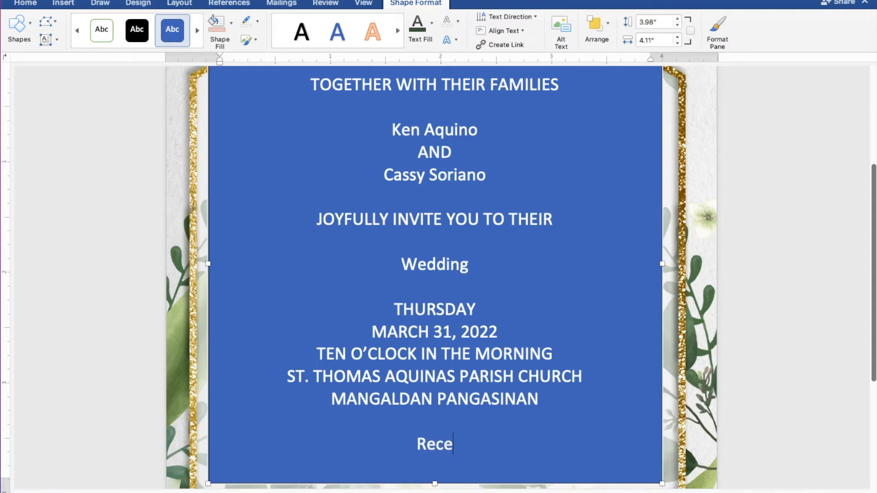
{"action": "type", "text": "pti"}
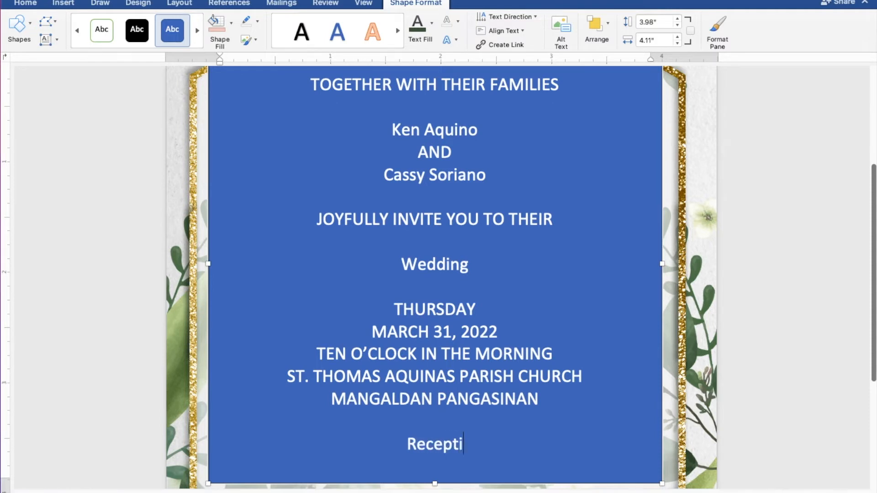
{"action": "type", "text": "on t"}
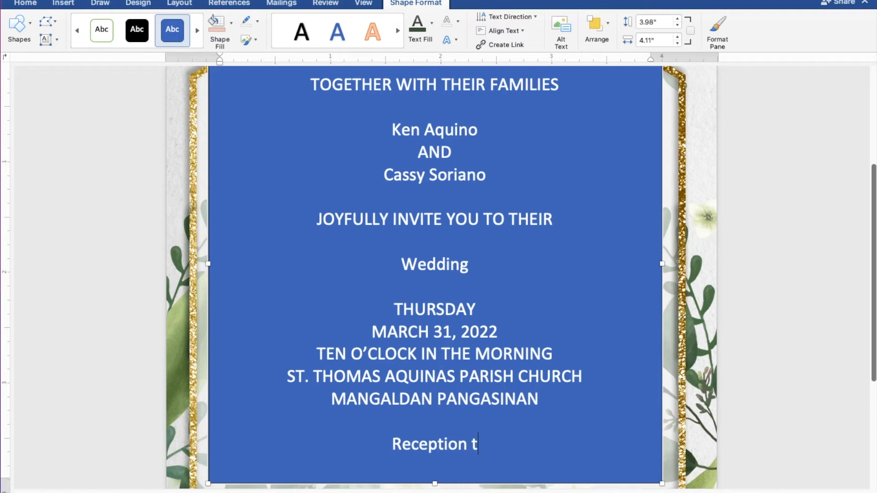
{"action": "type", "text": "o fo"}
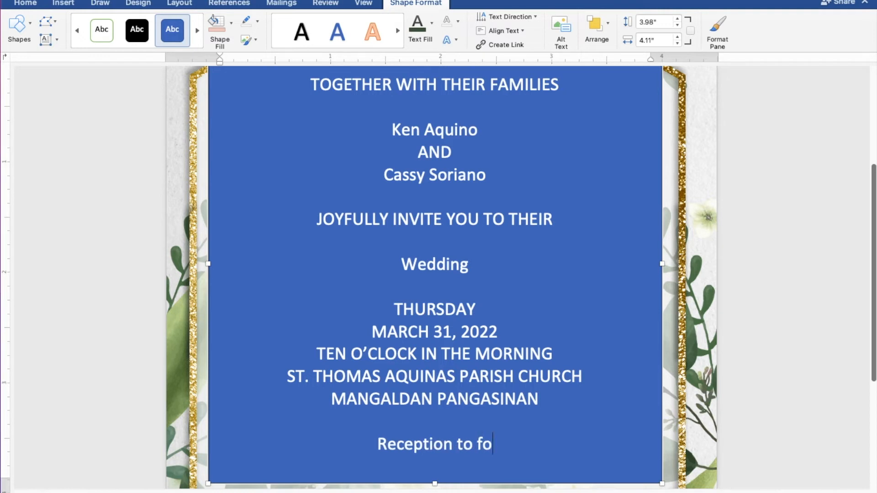
{"action": "type", "text": "llow"}
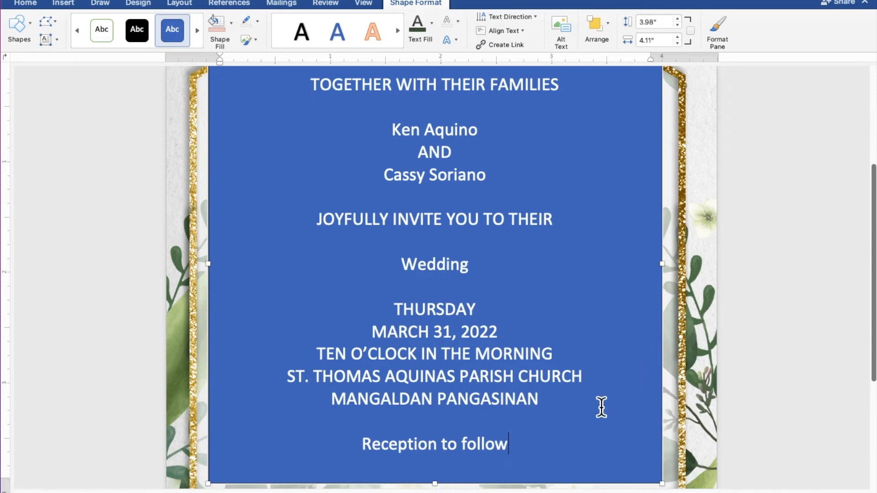
Give the text box No Fill and No Outline, and colour all its text dark green
{"action": "left_click_drag", "start_coordinate": [517, 450], "coordinate": [307, 94]}
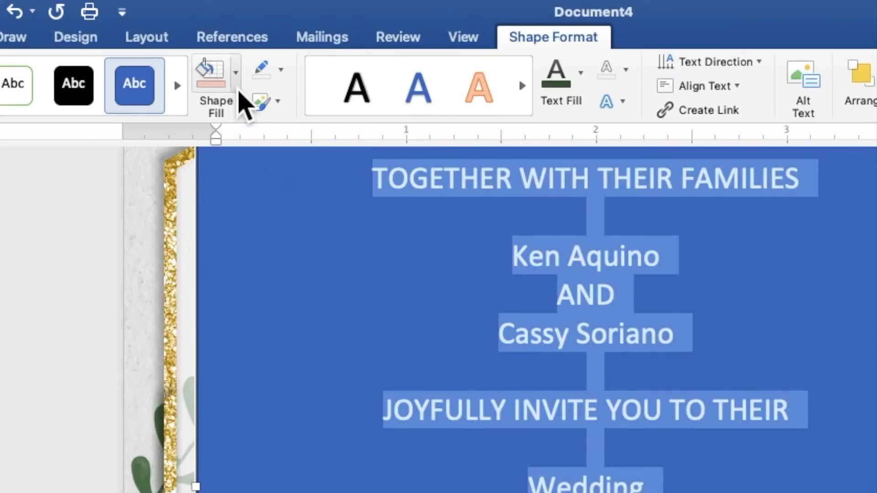
{"action": "left_click", "coordinate": [236, 87]}
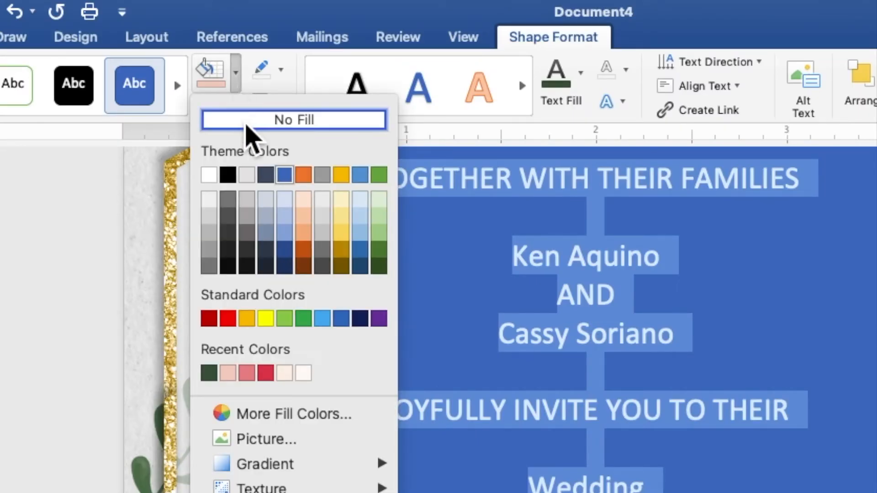
{"action": "left_click", "coordinate": [247, 121]}
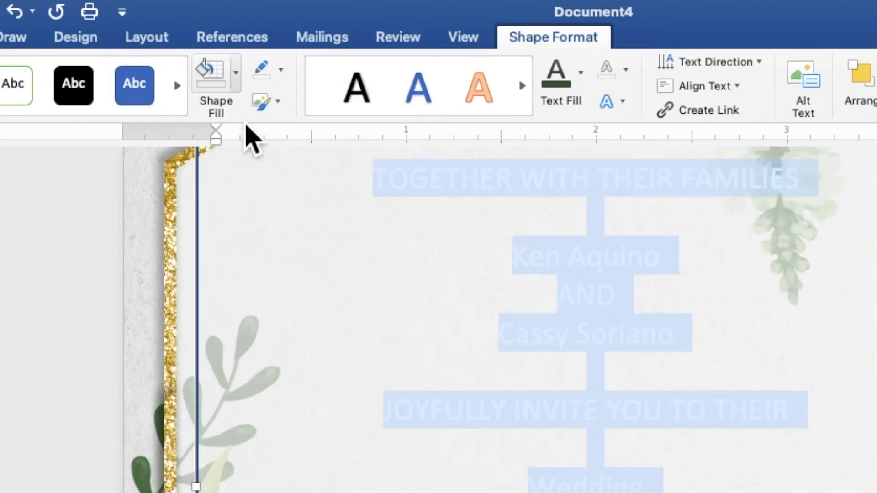
{"action": "left_click", "coordinate": [281, 71]}
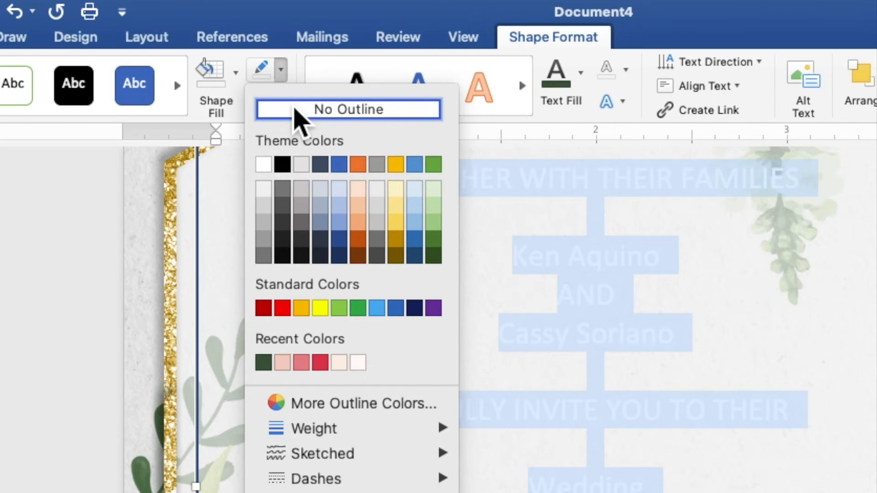
{"action": "left_click", "coordinate": [296, 112]}
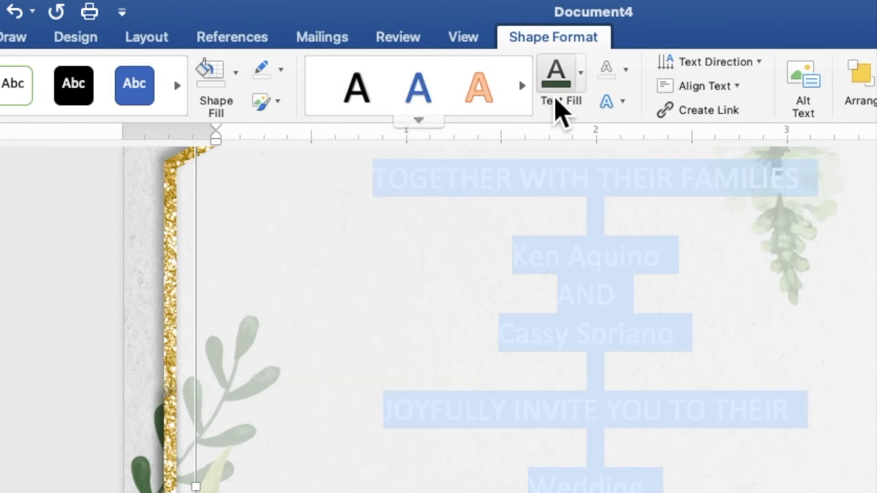
{"action": "left_click", "coordinate": [581, 89]}
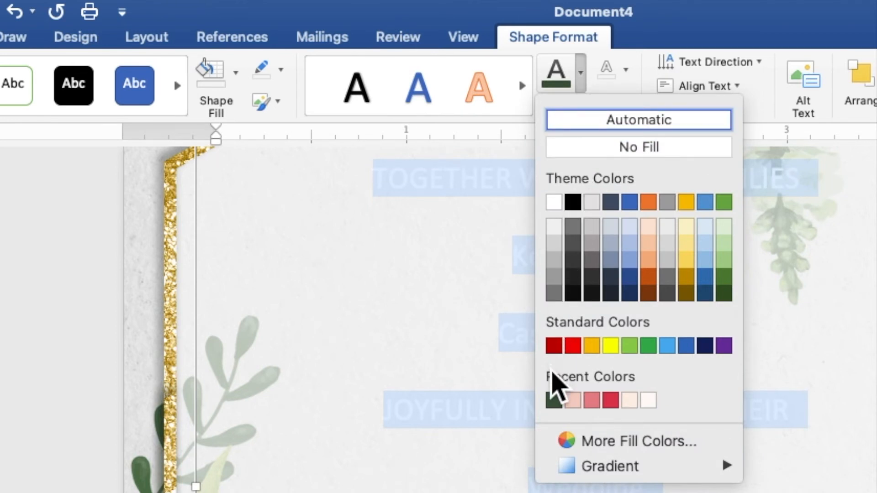
{"action": "left_click", "coordinate": [554, 400]}
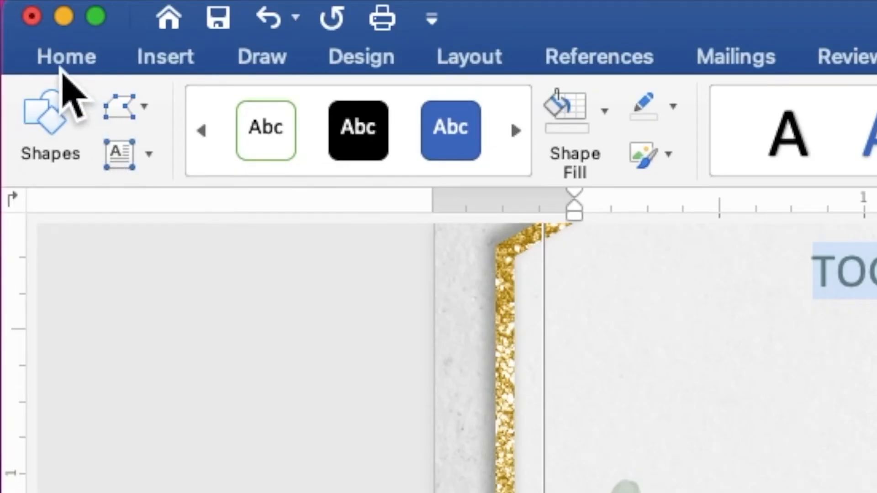
Format all the invitation text as Times New Roman, size 9
{"action": "left_click", "coordinate": [63, 66]}
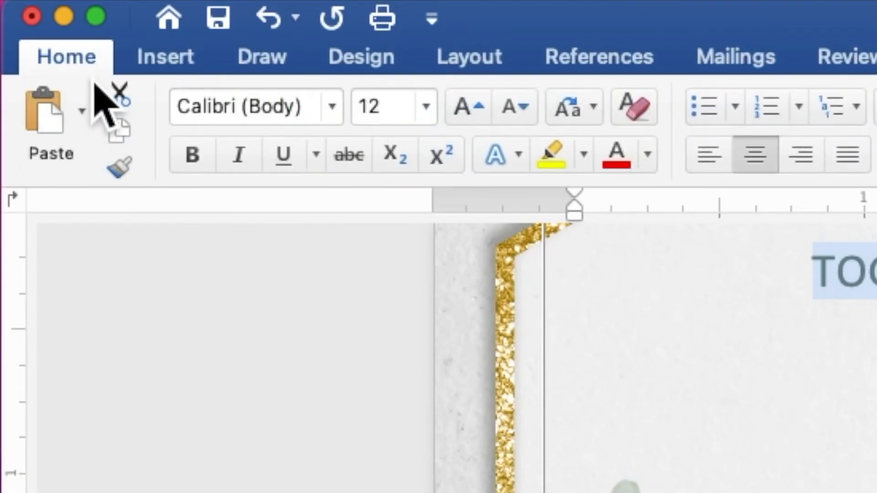
{"action": "left_click", "coordinate": [340, 120]}
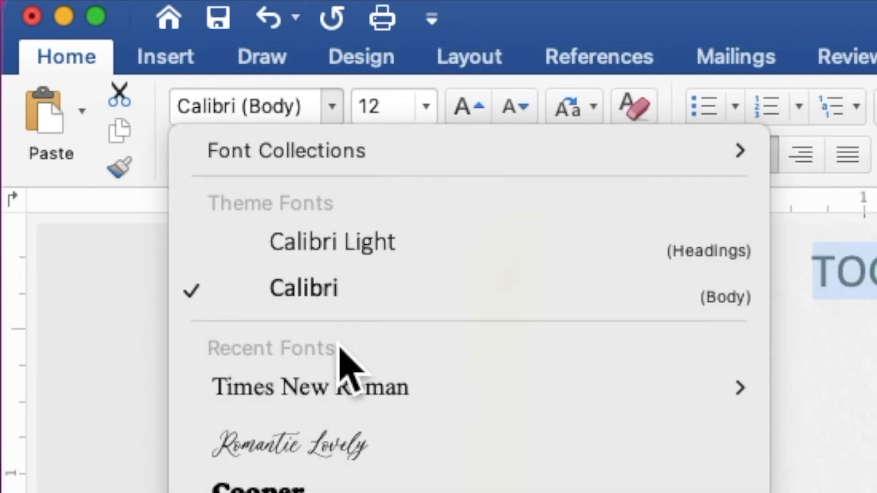
{"action": "left_click", "coordinate": [338, 387]}
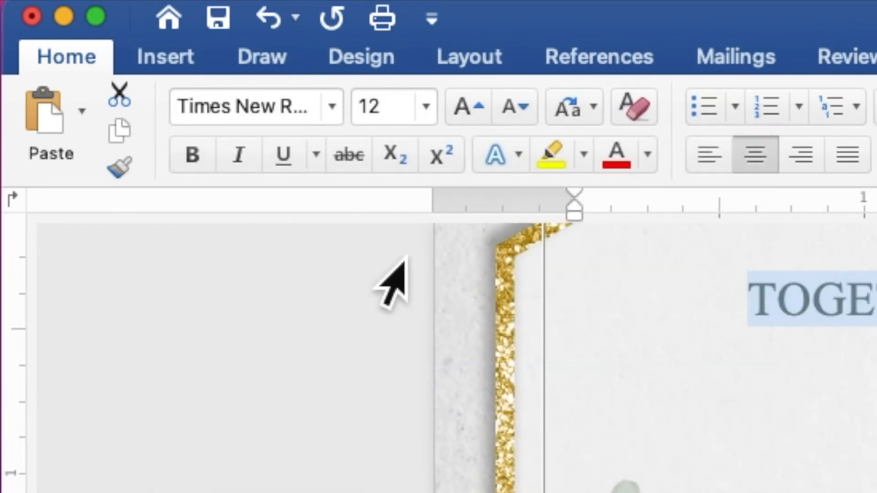
{"action": "left_click", "coordinate": [402, 120]}
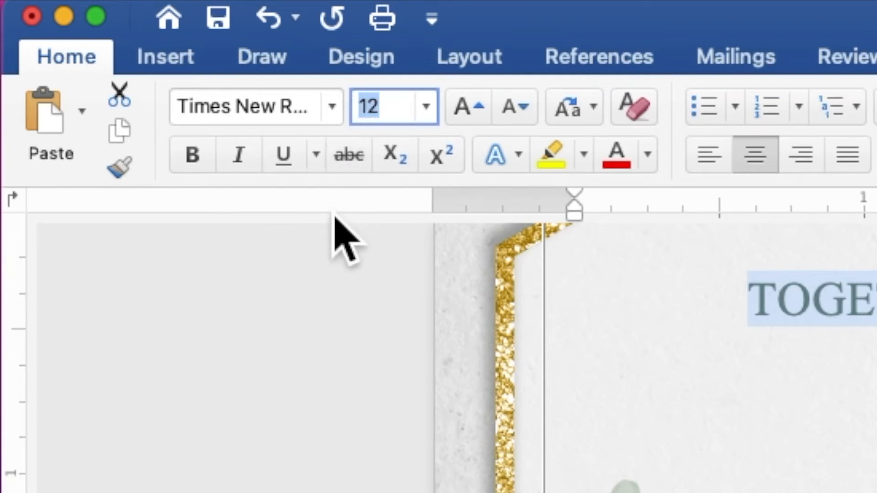
{"action": "type", "text": "9"}
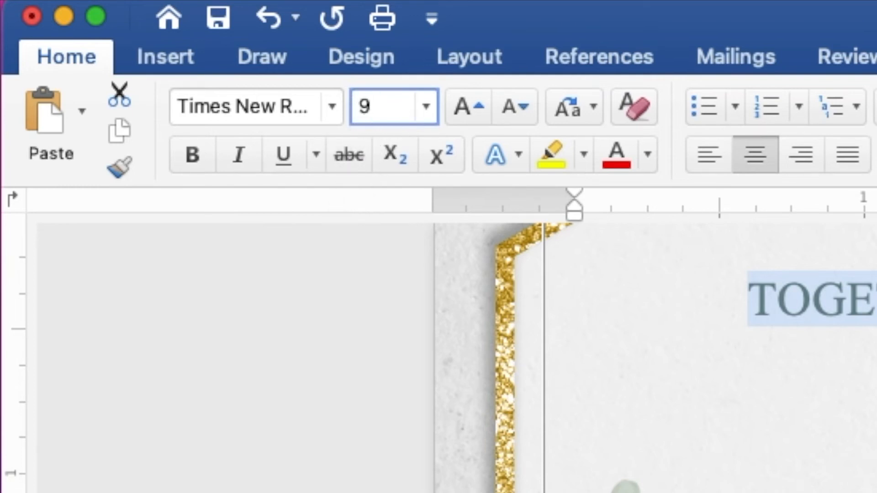
{"action": "key", "text": "Return"}
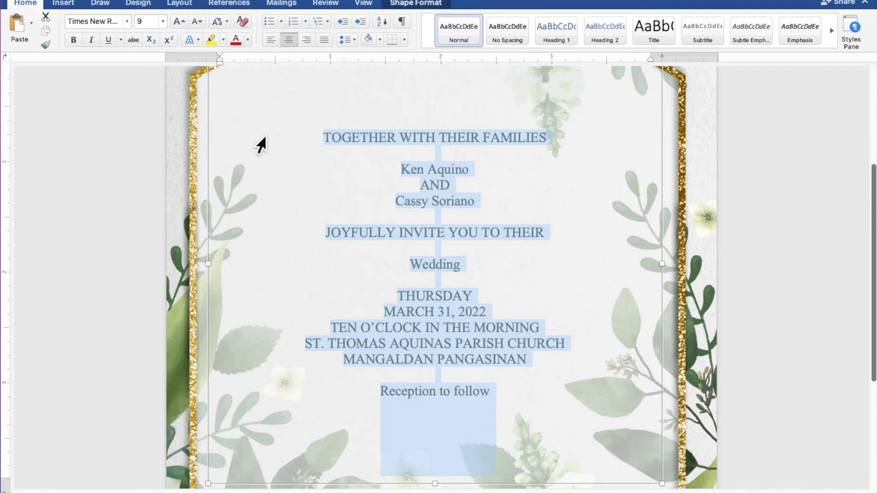
Set both names and the word Wedding to Romantic Lovely font, size 30
{"action": "left_click", "coordinate": [485, 174]}
{"action": "left_click_drag", "start_coordinate": [464, 175], "coordinate": [410, 175]}
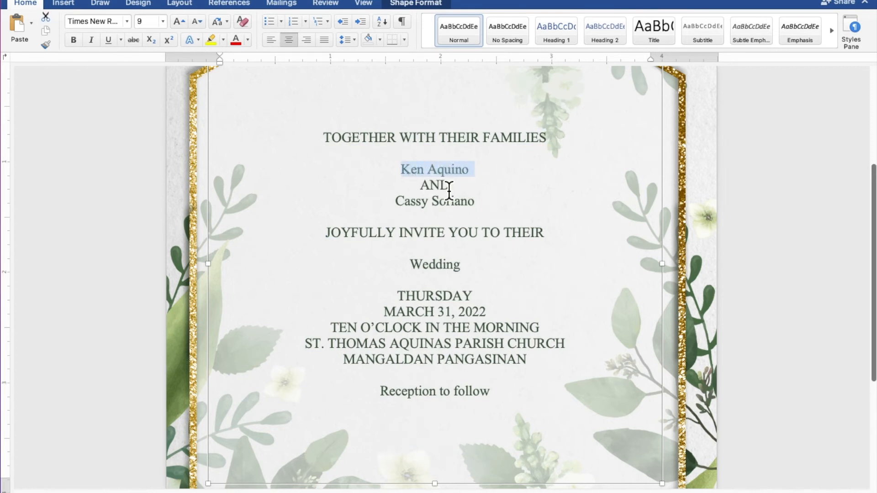
{"action": "left_click_drag", "start_coordinate": [479, 206], "coordinate": [407, 206]}
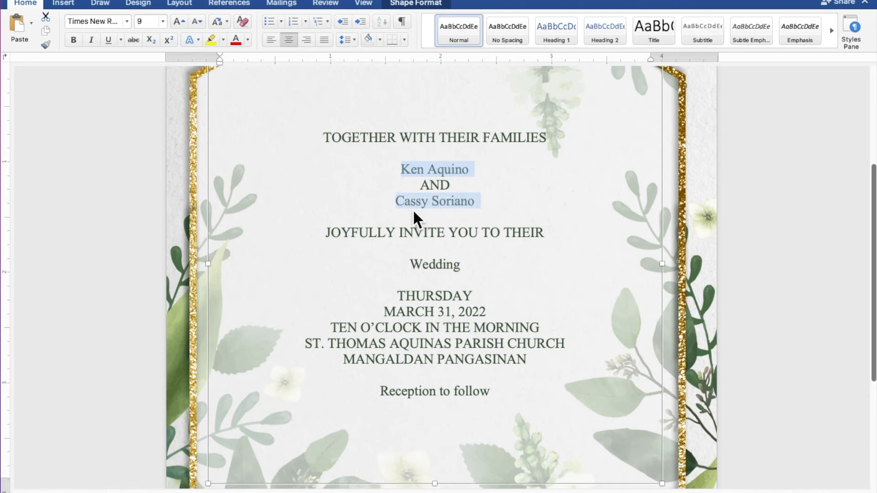
{"action": "left_click_drag", "start_coordinate": [464, 266], "coordinate": [416, 271]}
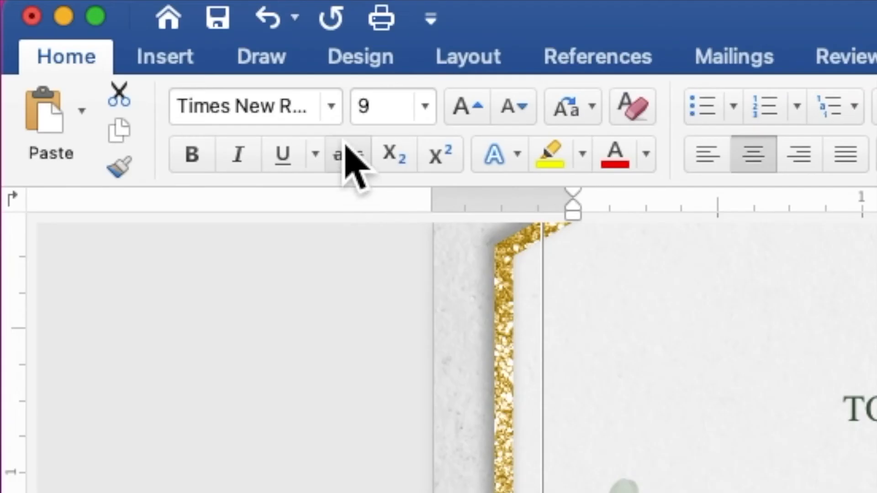
{"action": "left_click", "coordinate": [333, 110]}
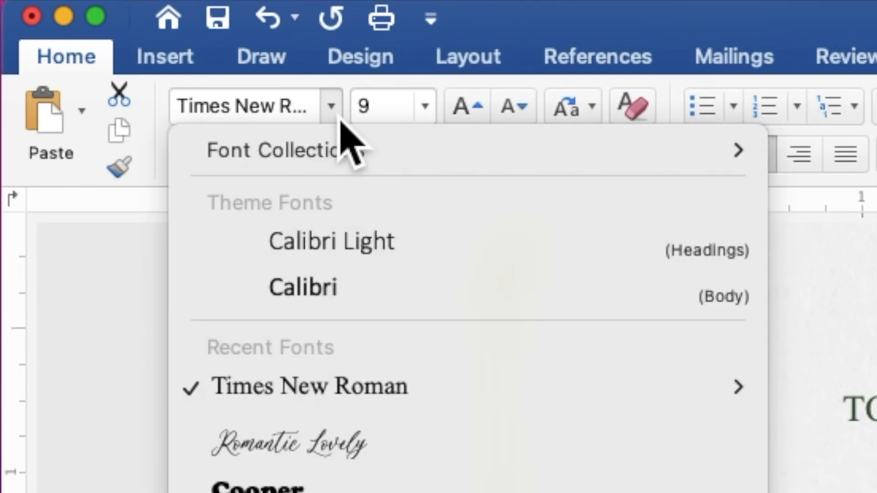
{"action": "left_click", "coordinate": [400, 439]}
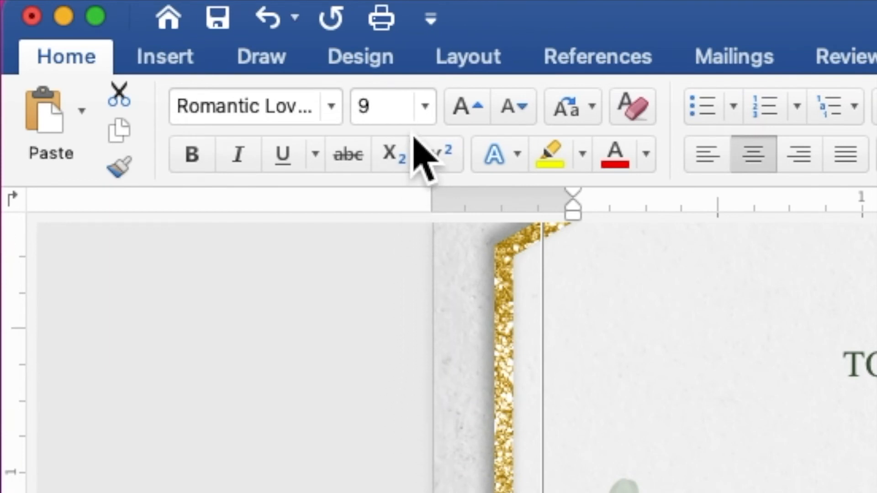
{"action": "left_click", "coordinate": [396, 114]}
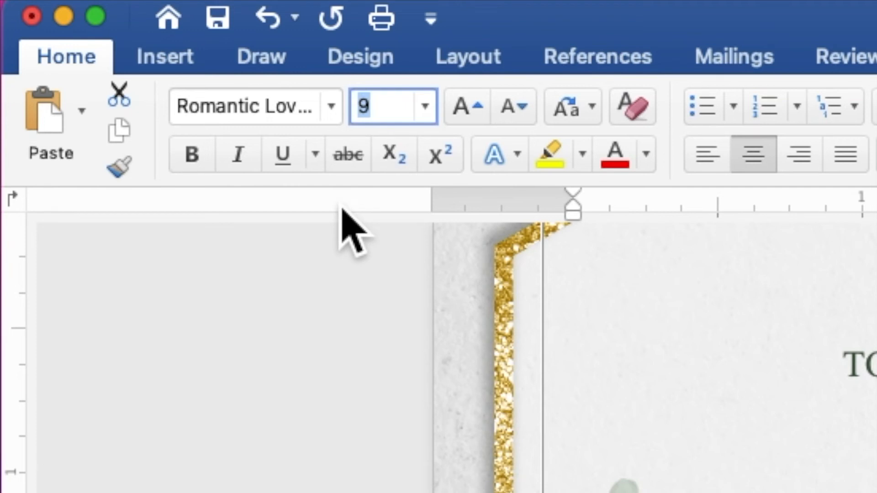
{"action": "type", "text": "30"}
{"action": "key", "text": "Return"}
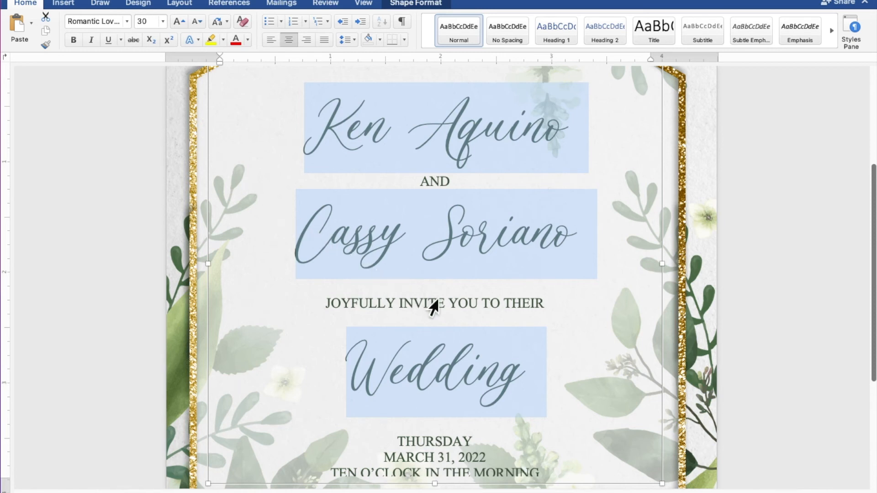
Stretch the text box's bottom edge down until all lines show, then select 'Reception to follow'
{"action": "scroll", "coordinate": [433, 307], "scroll_direction": "down", "scroll_amount": 3}
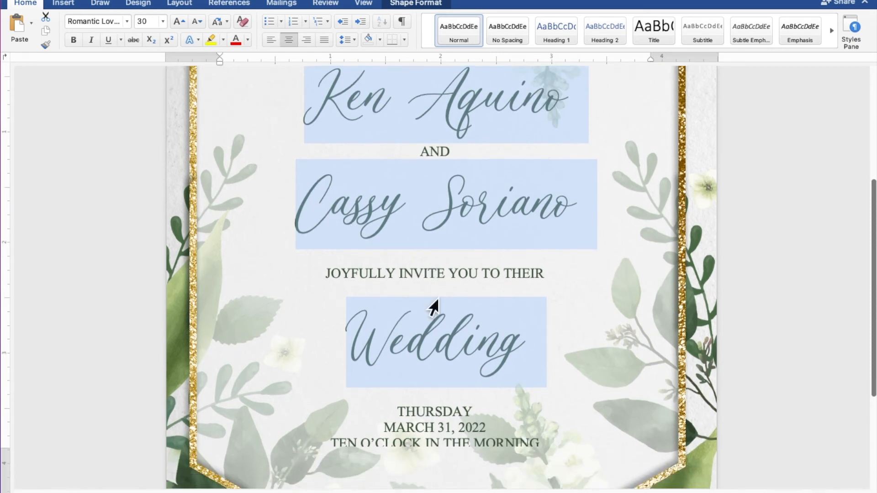
{"action": "scroll", "coordinate": [431, 304], "scroll_direction": "down", "scroll_amount": 3}
{"action": "scroll", "coordinate": [429, 297], "scroll_direction": "down", "scroll_amount": 5}
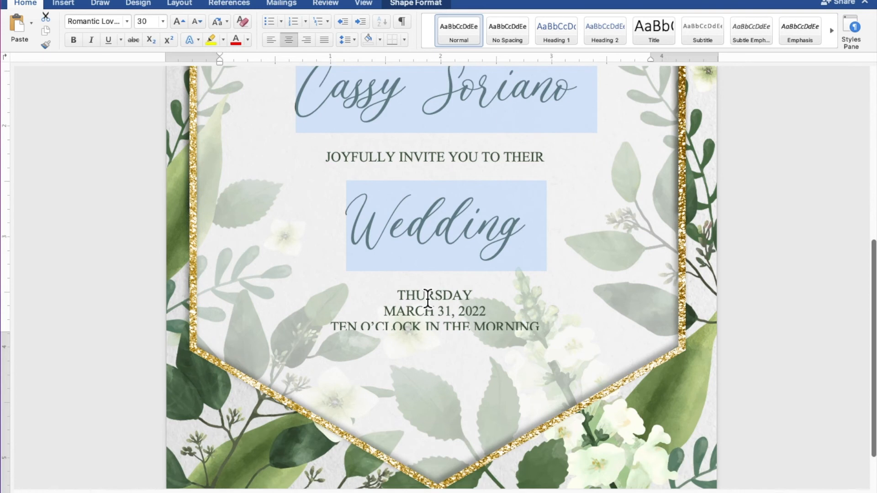
{"action": "left_click", "coordinate": [428, 300]}
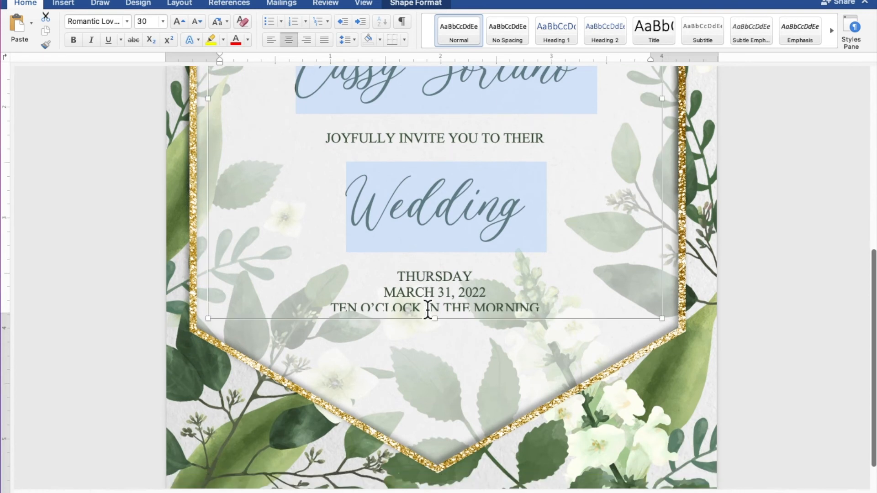
{"action": "left_click_drag", "start_coordinate": [443, 328], "coordinate": [440, 411]}
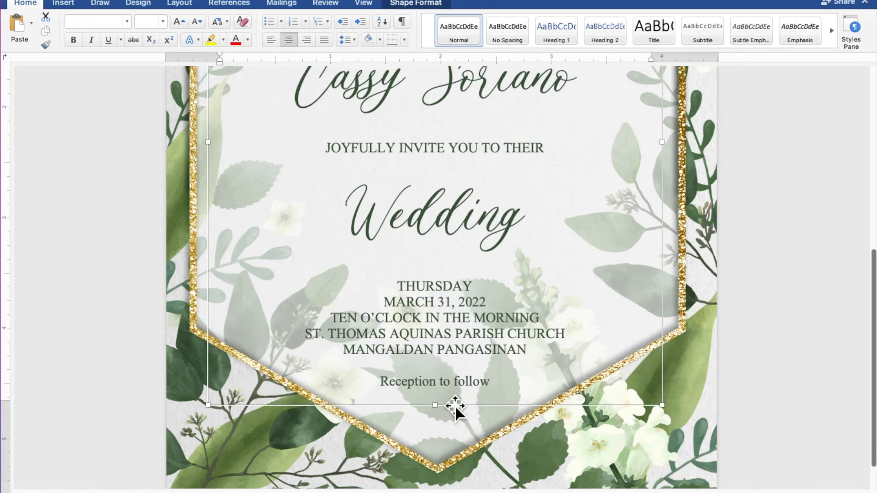
{"action": "left_click_drag", "start_coordinate": [489, 383], "coordinate": [419, 384]}
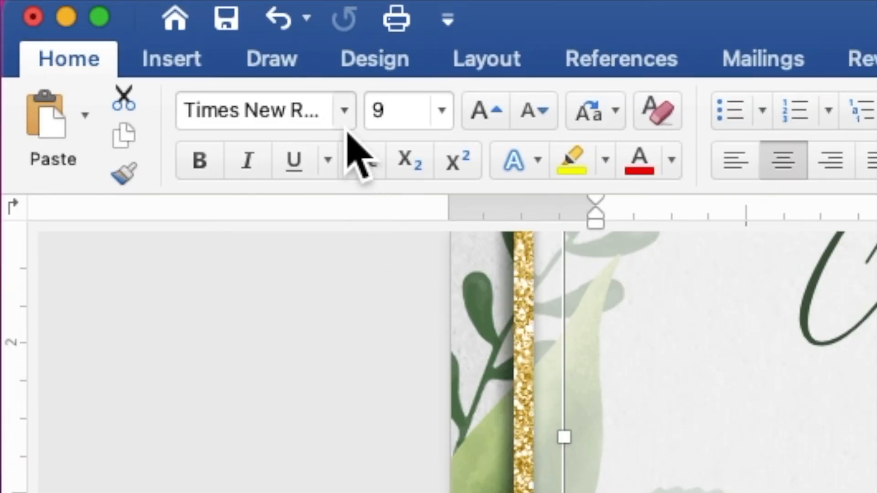
Change 'Reception to follow' to the Romantic Lovely font at size 10
{"action": "left_click", "coordinate": [346, 129]}
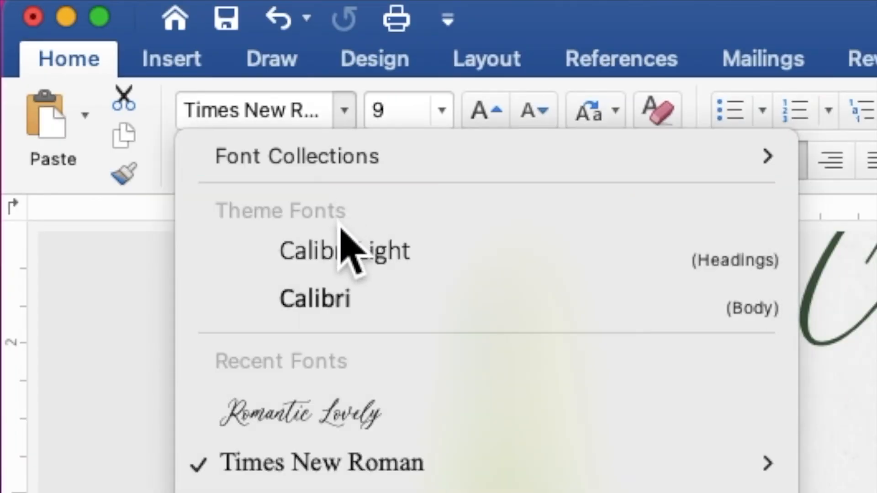
{"action": "left_click", "coordinate": [343, 411]}
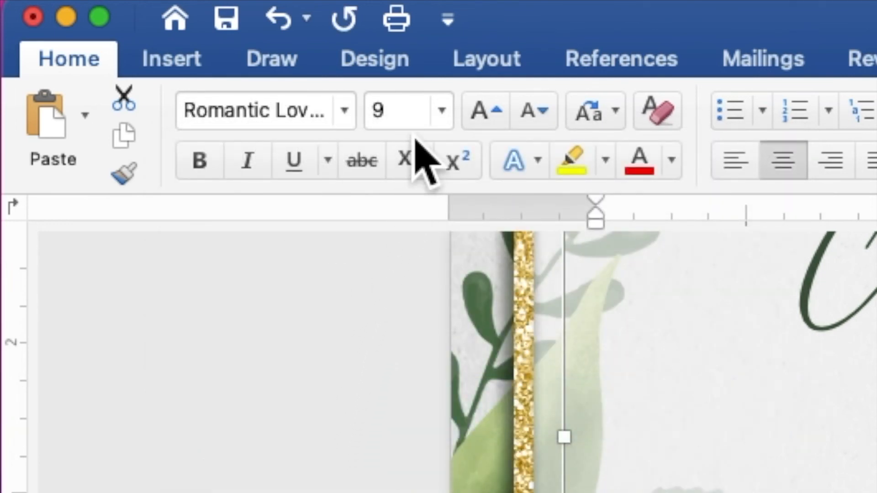
{"action": "left_click", "coordinate": [388, 119]}
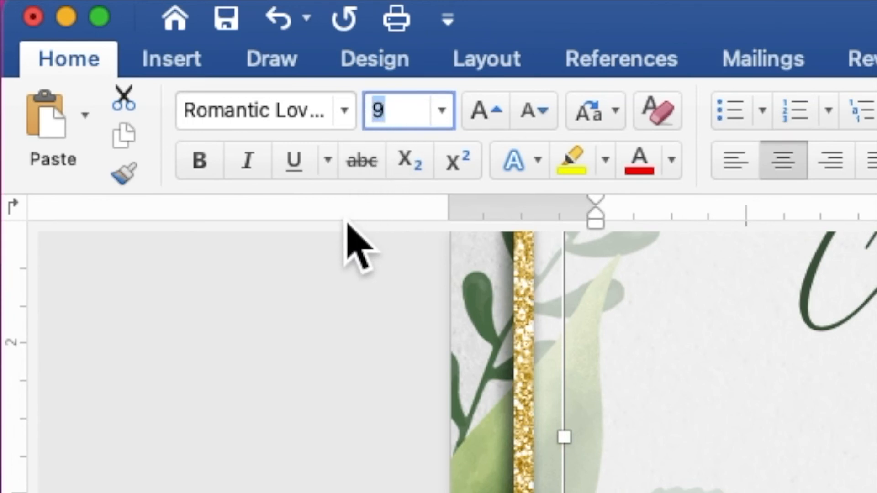
{"action": "type", "text": "10"}
{"action": "key", "text": "Return"}
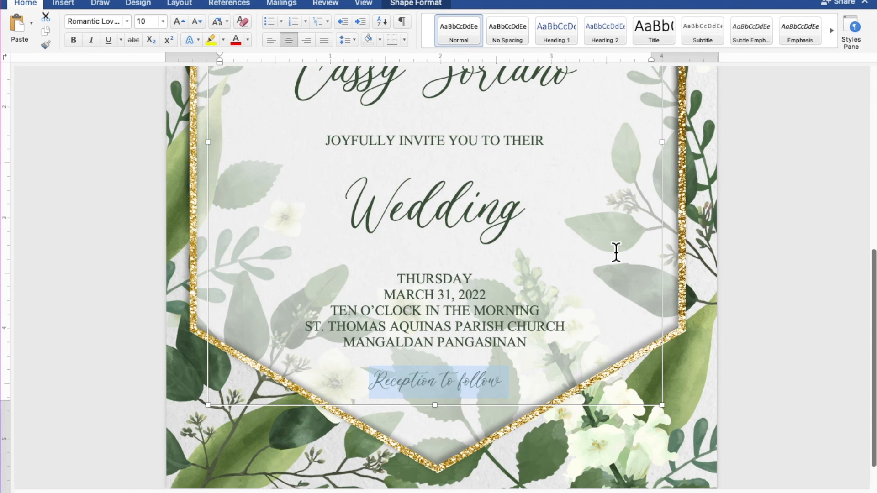
{"action": "scroll", "coordinate": [617, 252], "scroll_direction": "down", "scroll_amount": 5}
{"action": "scroll", "coordinate": [616, 253], "scroll_direction": "down", "scroll_amount": 5}
{"action": "scroll", "coordinate": [617, 253], "scroll_direction": "down", "scroll_amount": 1}
{"action": "scroll", "coordinate": [616, 252], "scroll_direction": "up", "scroll_amount": 1}
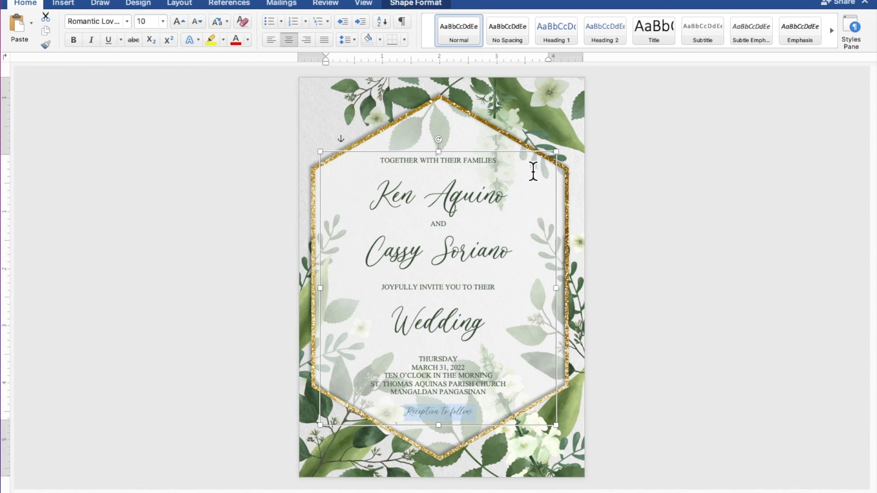
Move the text box up four arrow-key nudges to centre it in the hexagon, then deselect
{"action": "left_click", "coordinate": [530, 157]}
{"action": "key", "text": "Up"}
{"action": "key", "text": "Up"}
{"action": "key", "text": "Up"}
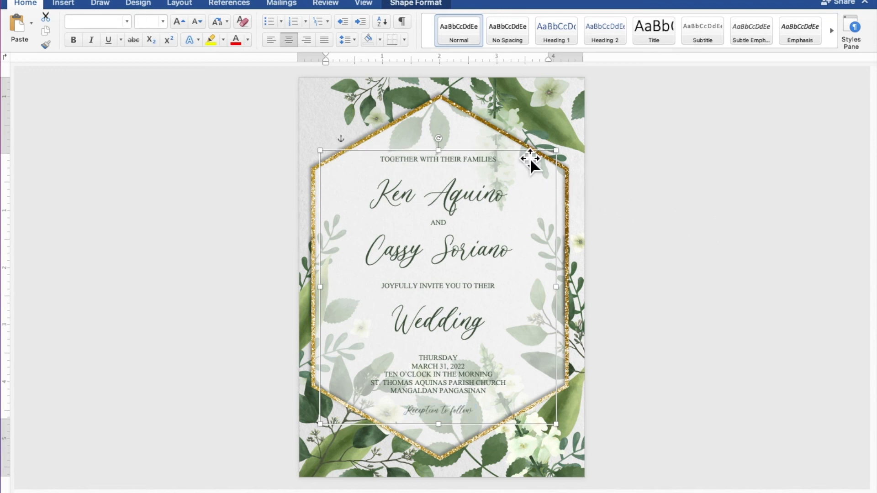
{"action": "key", "text": "Up"}
{"action": "key", "text": "Up"}
{"action": "key", "text": "Up"}
{"action": "key", "text": "Up"}
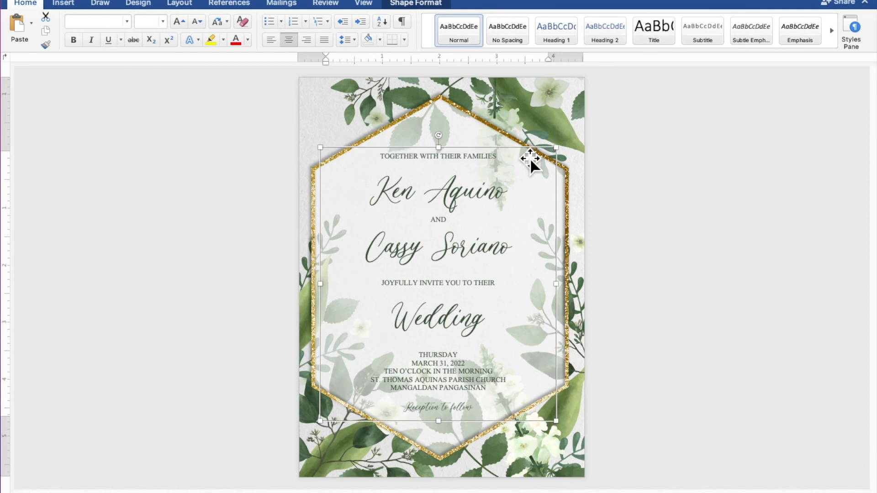
{"action": "key", "text": "Up"}
{"action": "key", "text": "Up"}
{"action": "key", "text": "Up"}
{"action": "key", "text": "Up"}
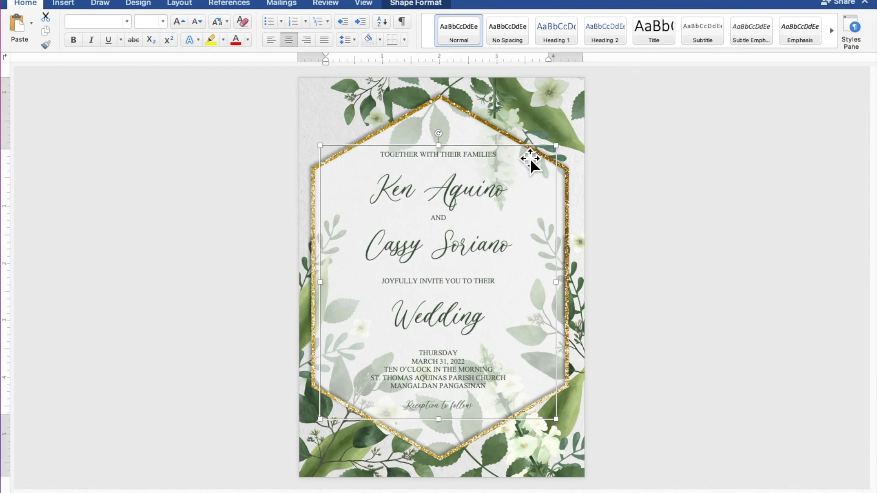
{"action": "key", "text": "Up"}
{"action": "key", "text": "Up"}
{"action": "key", "text": "Up"}
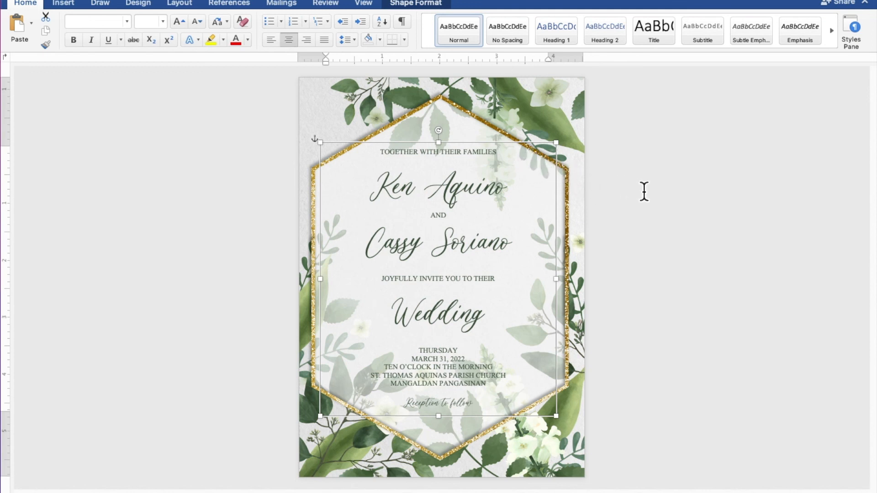
{"action": "left_click", "coordinate": [735, 207]}
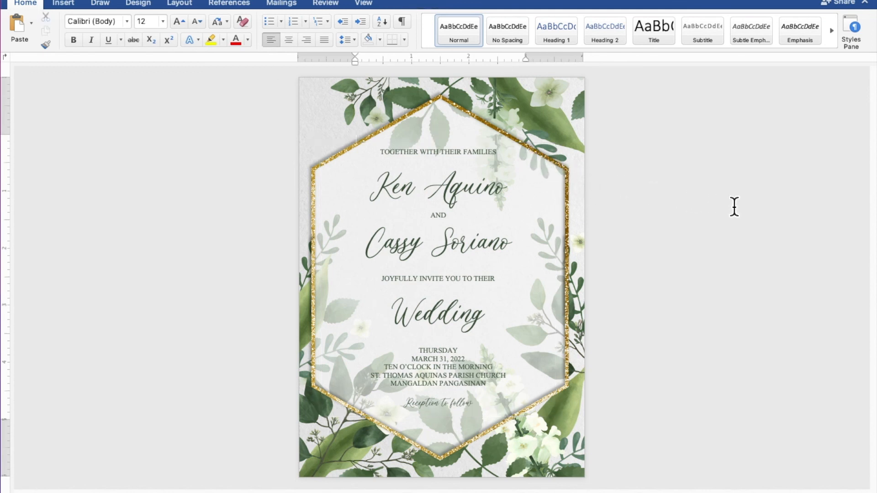